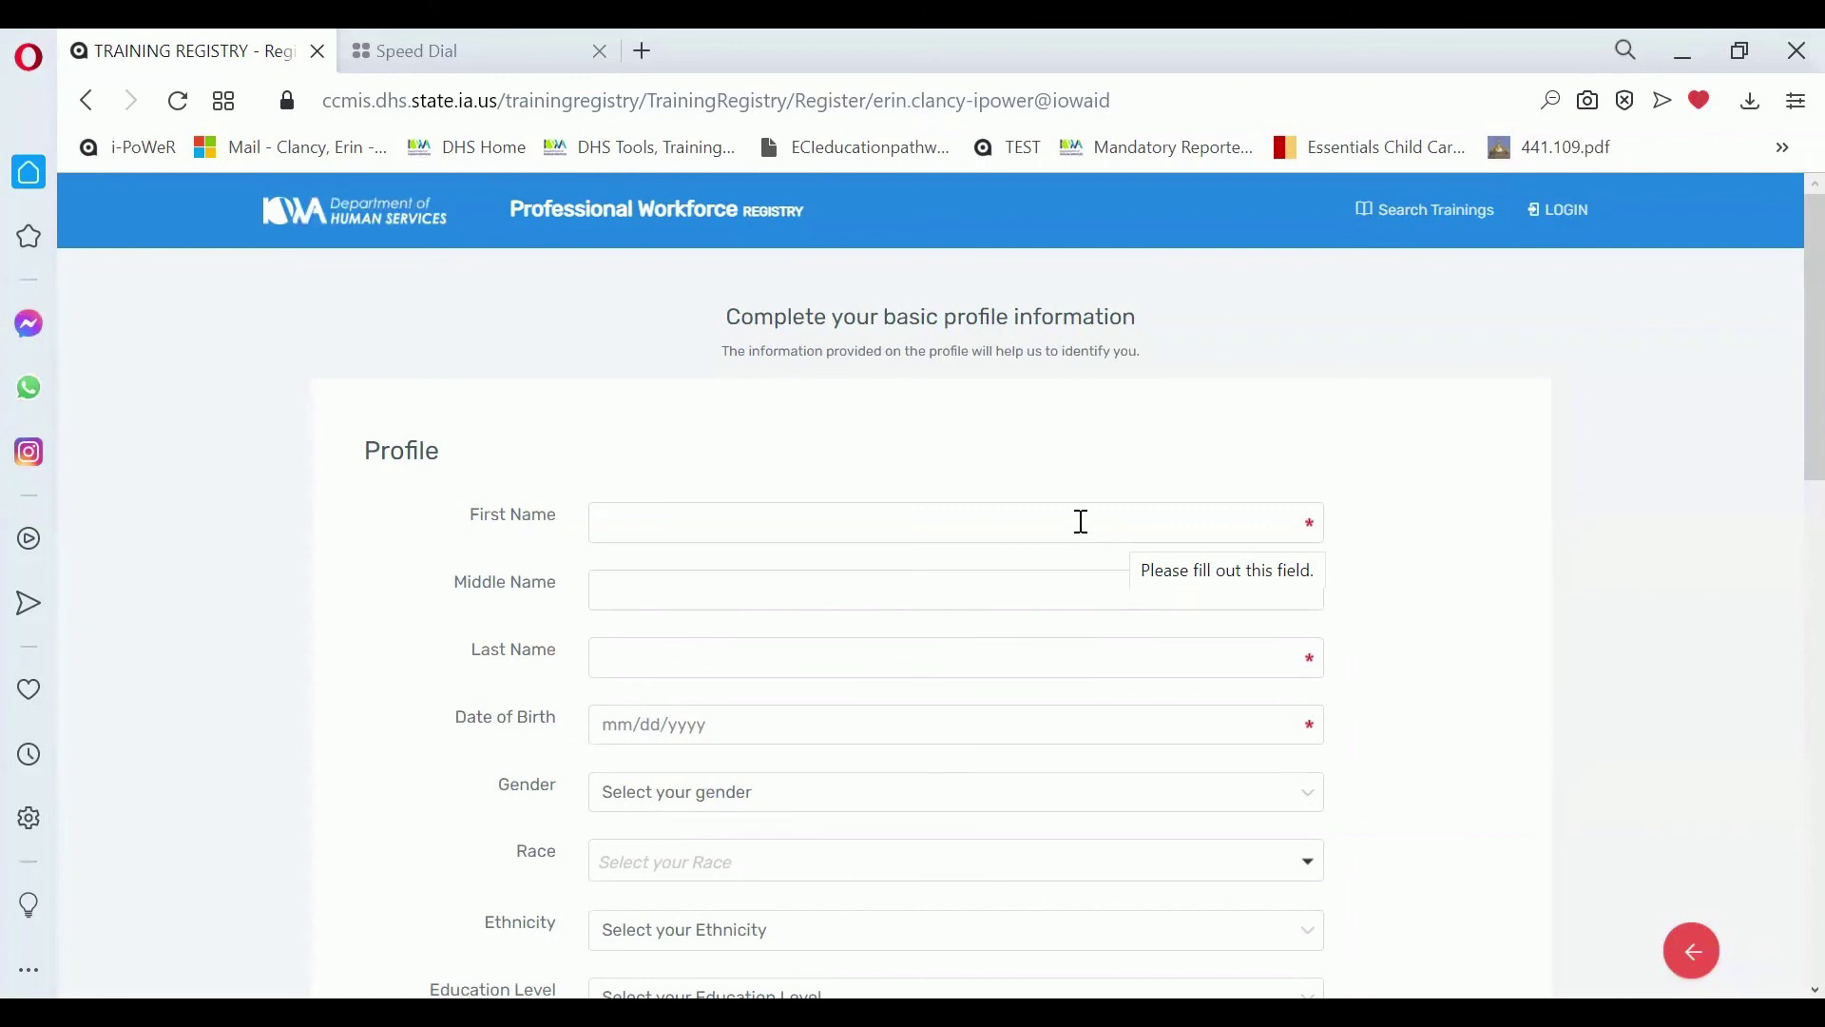
Enter the person's first and last name, leaving Middle Name blank
left_click(1082, 522)
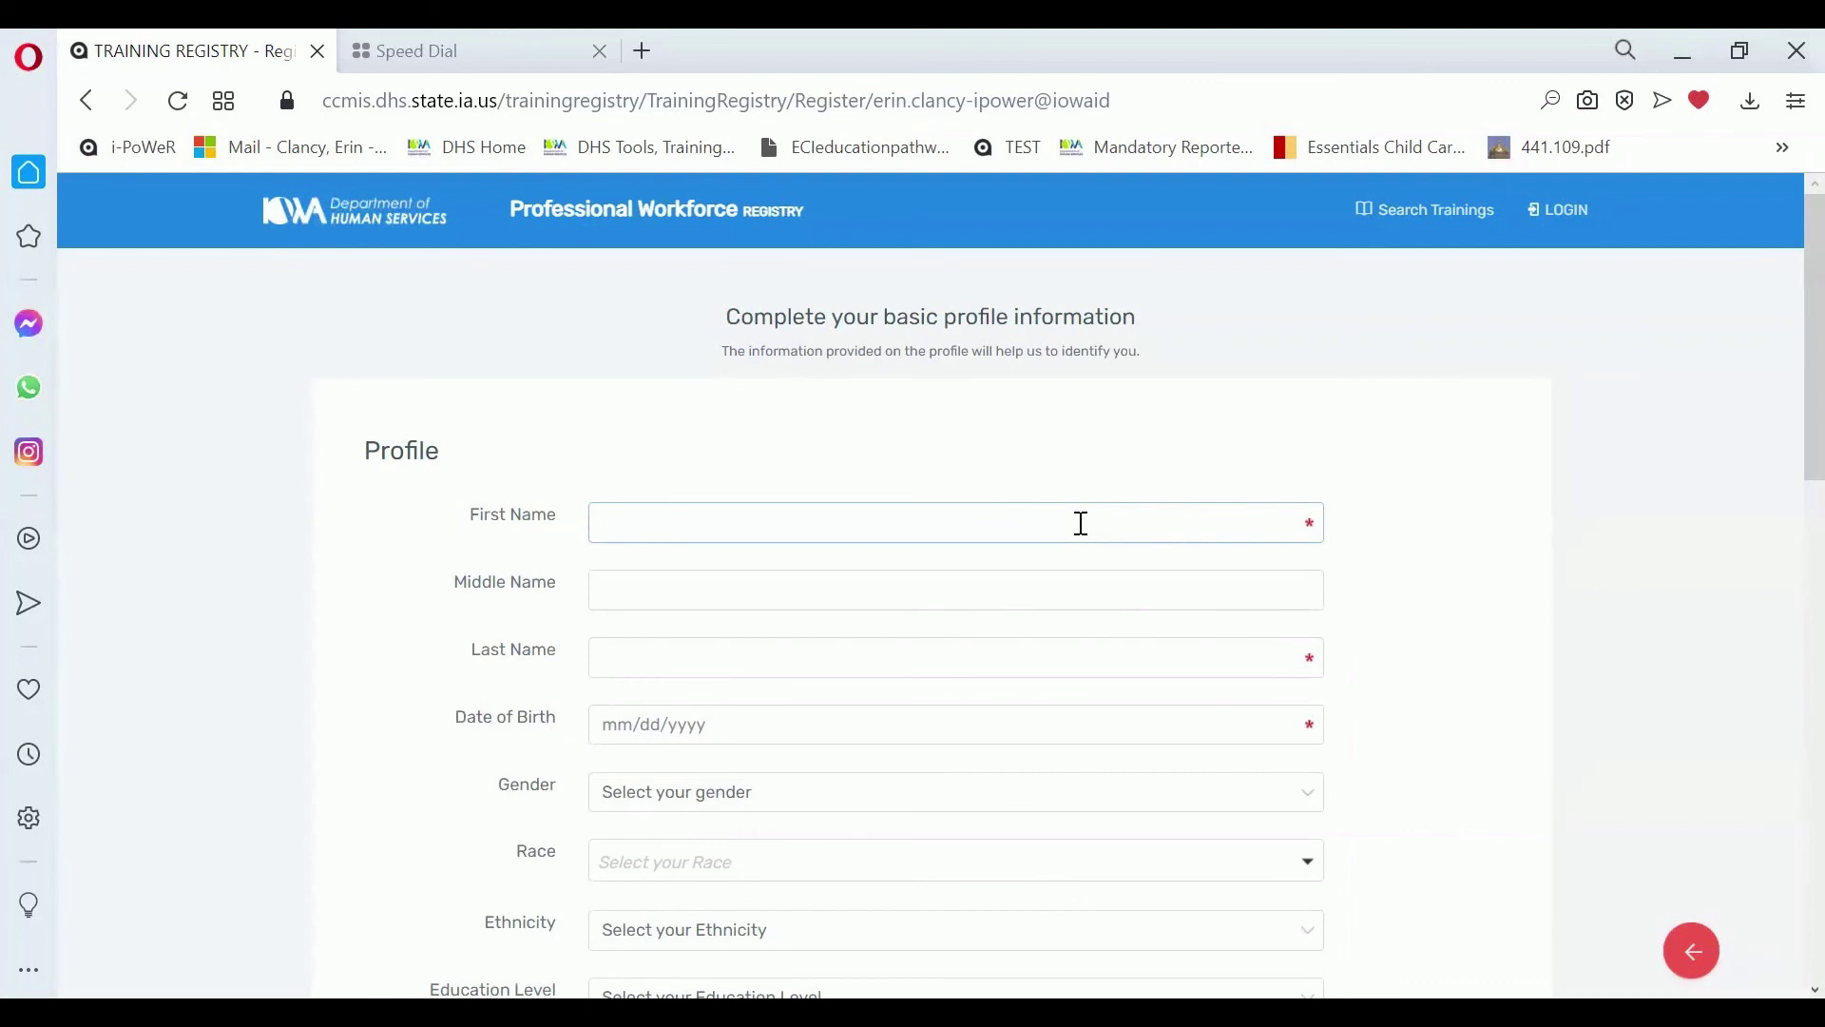
key("Tab")
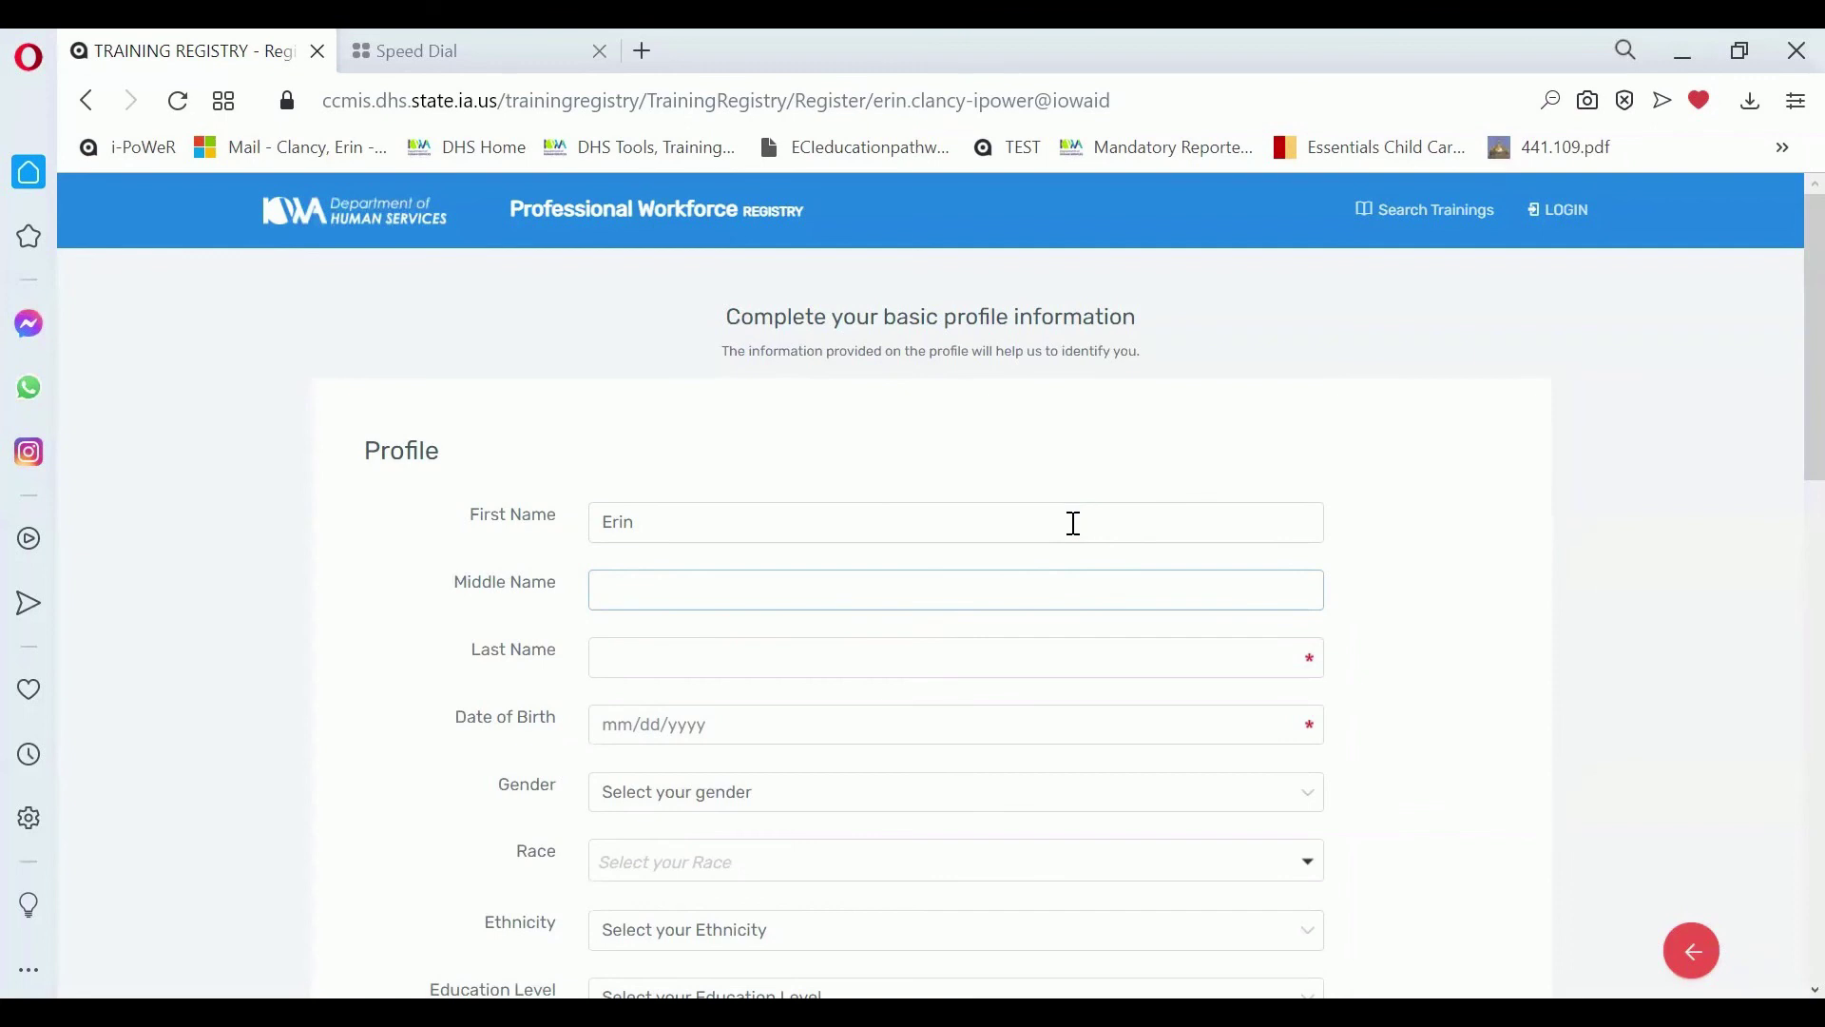
key("Tab")
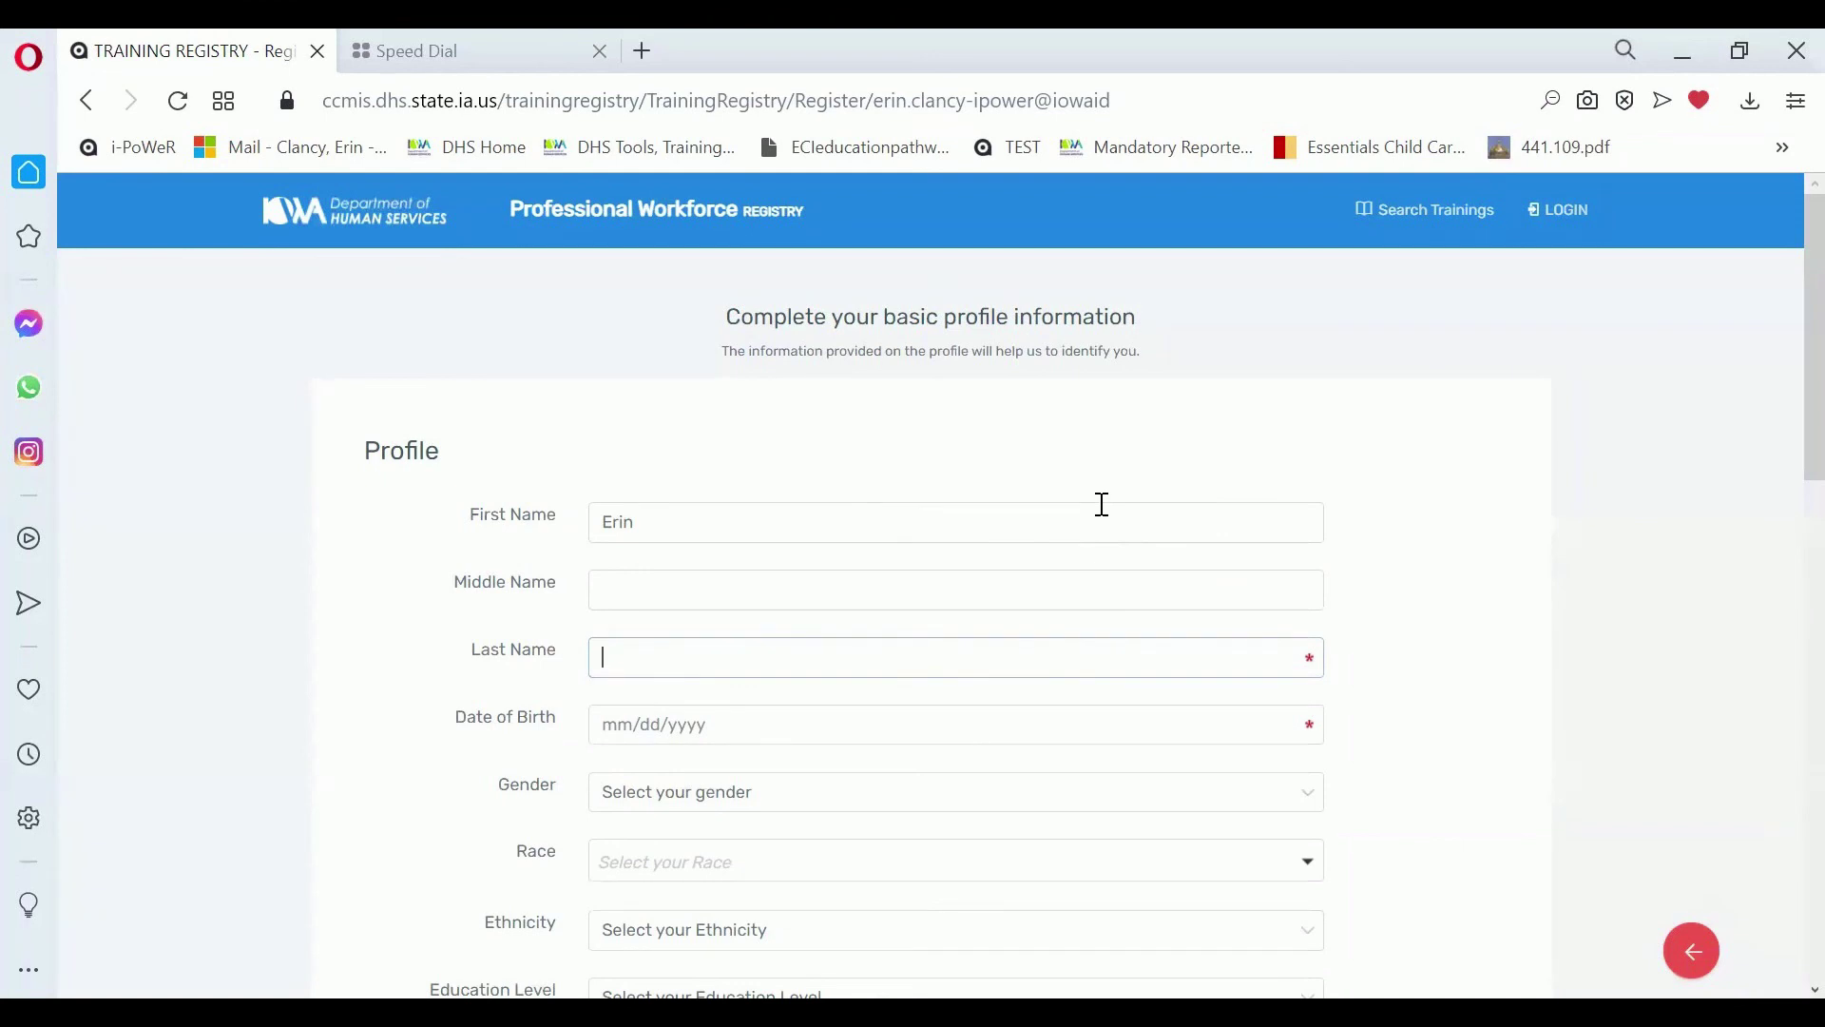
key("Tab")
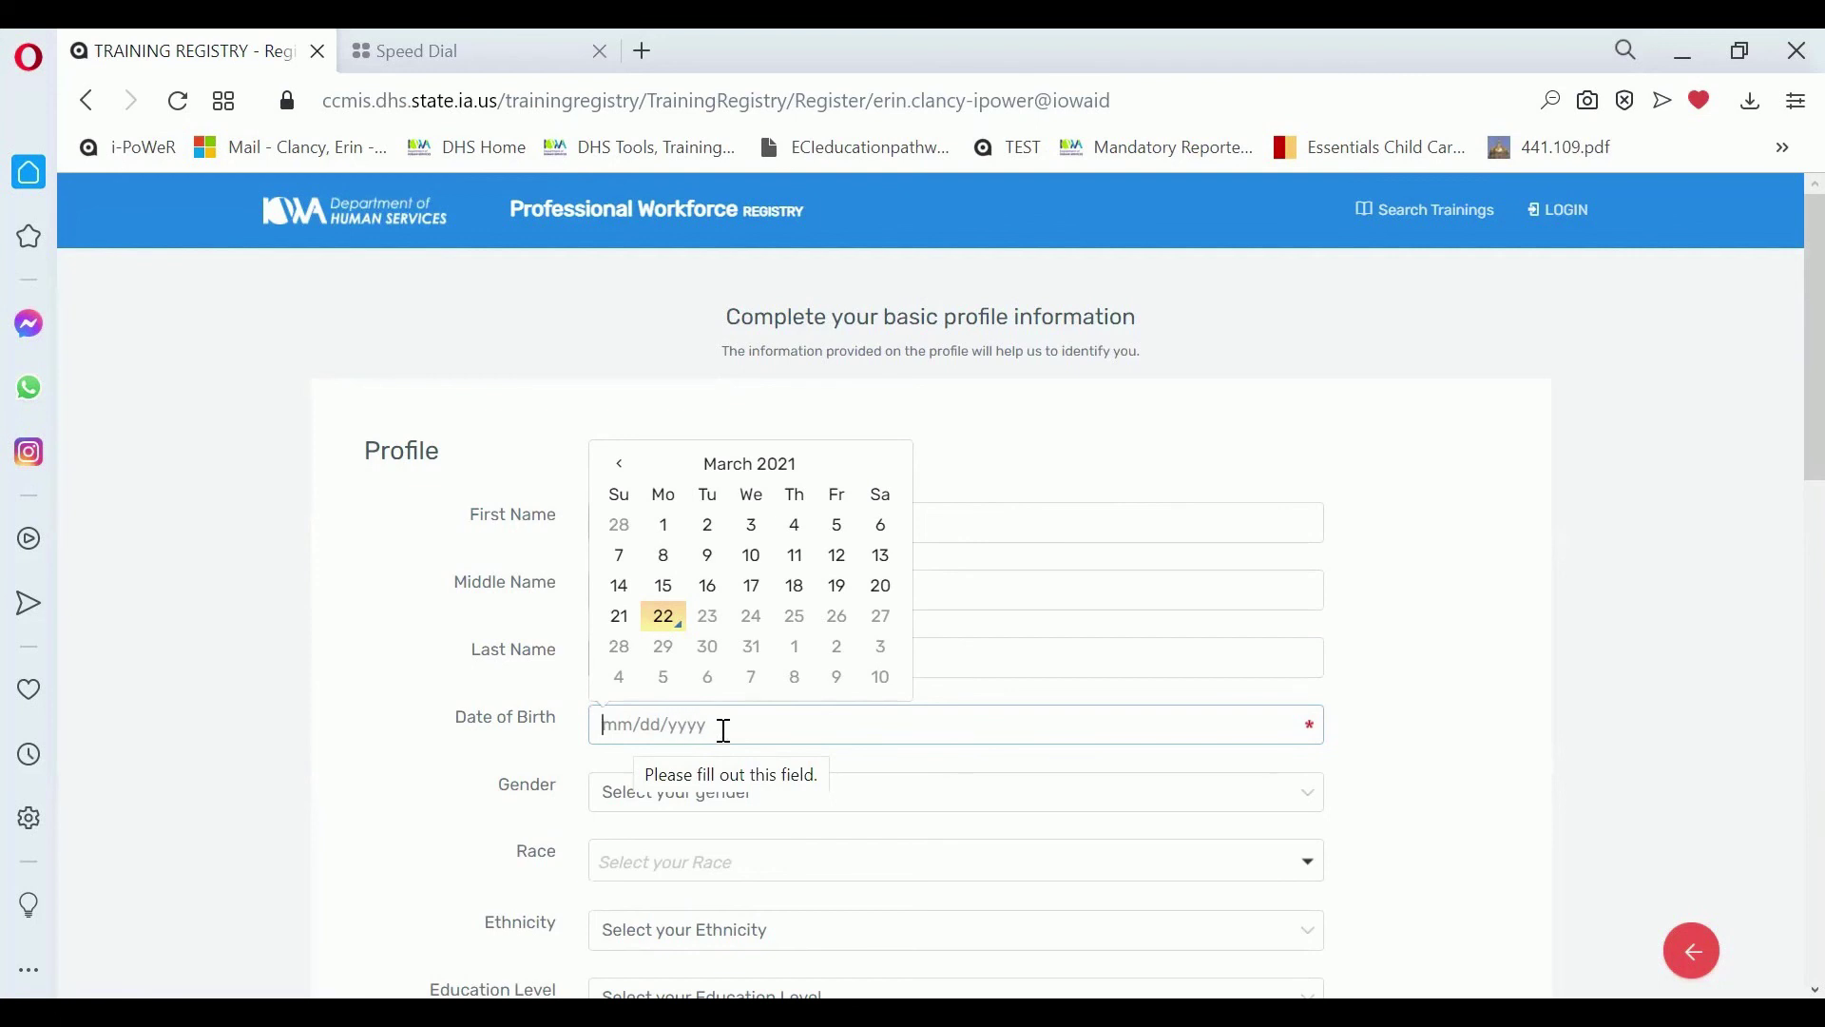
left_click(665, 525)
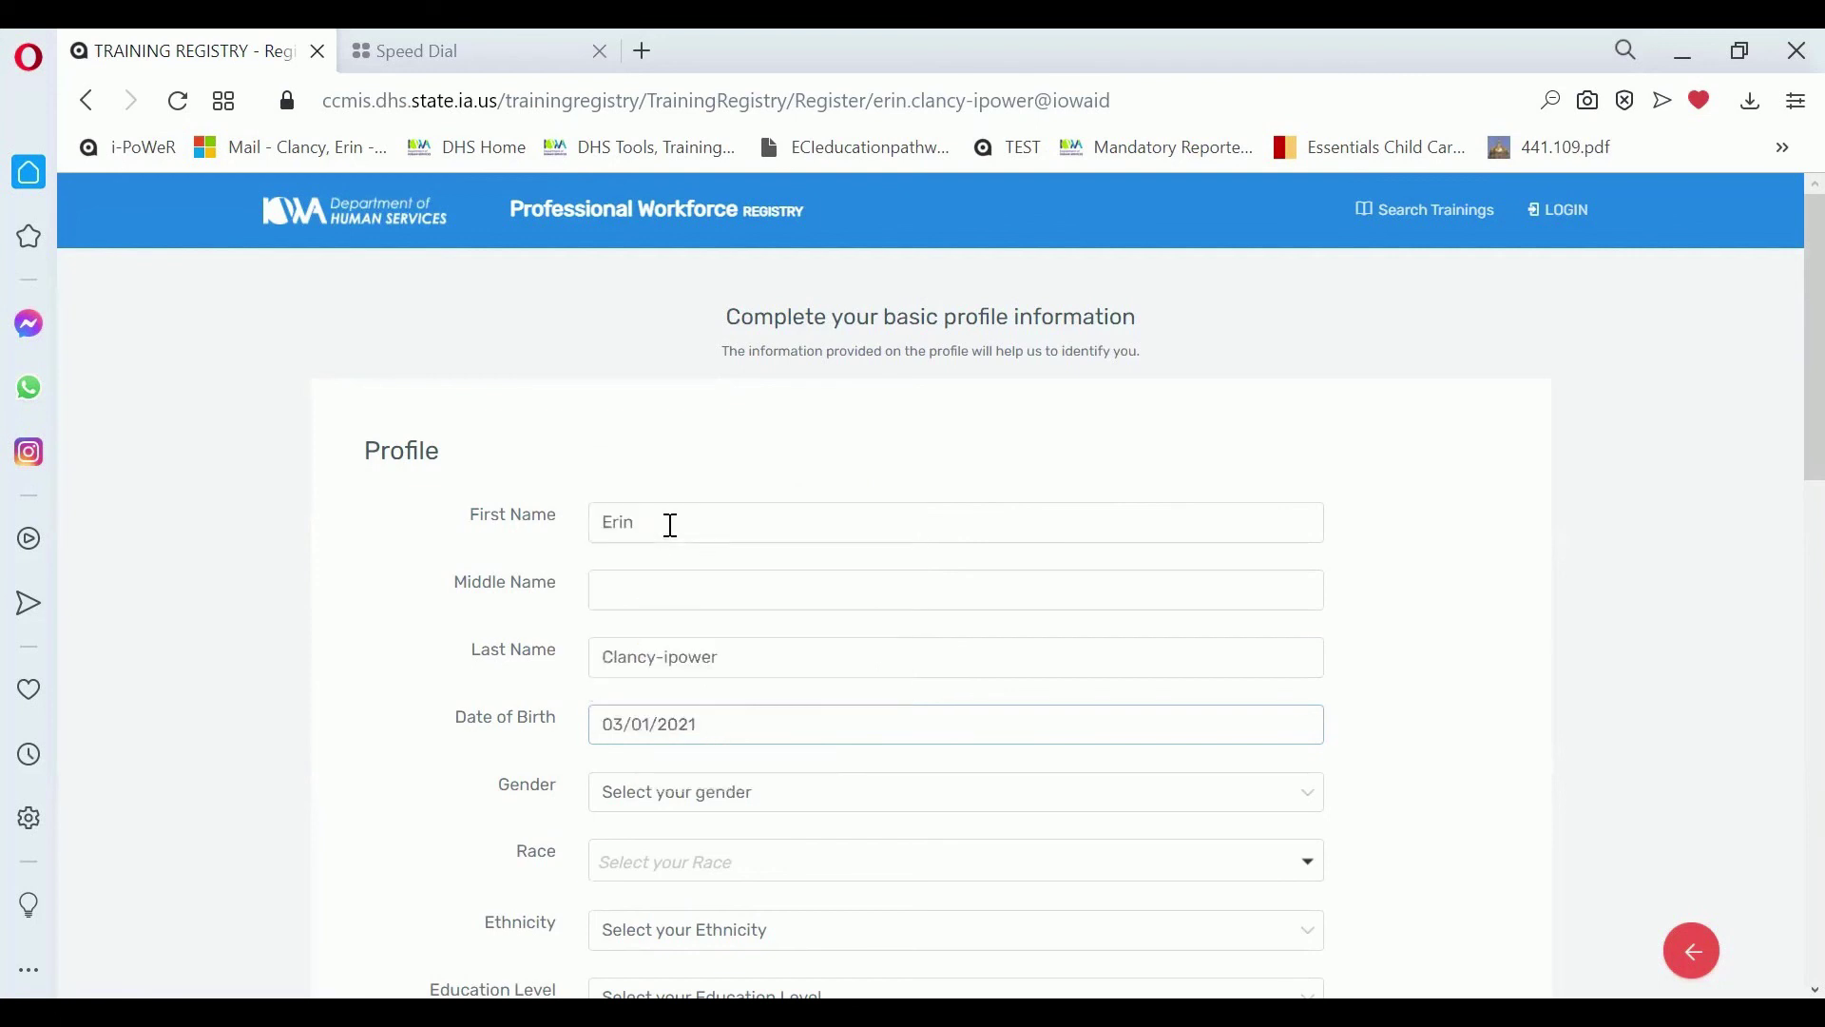
left_click(718, 722)
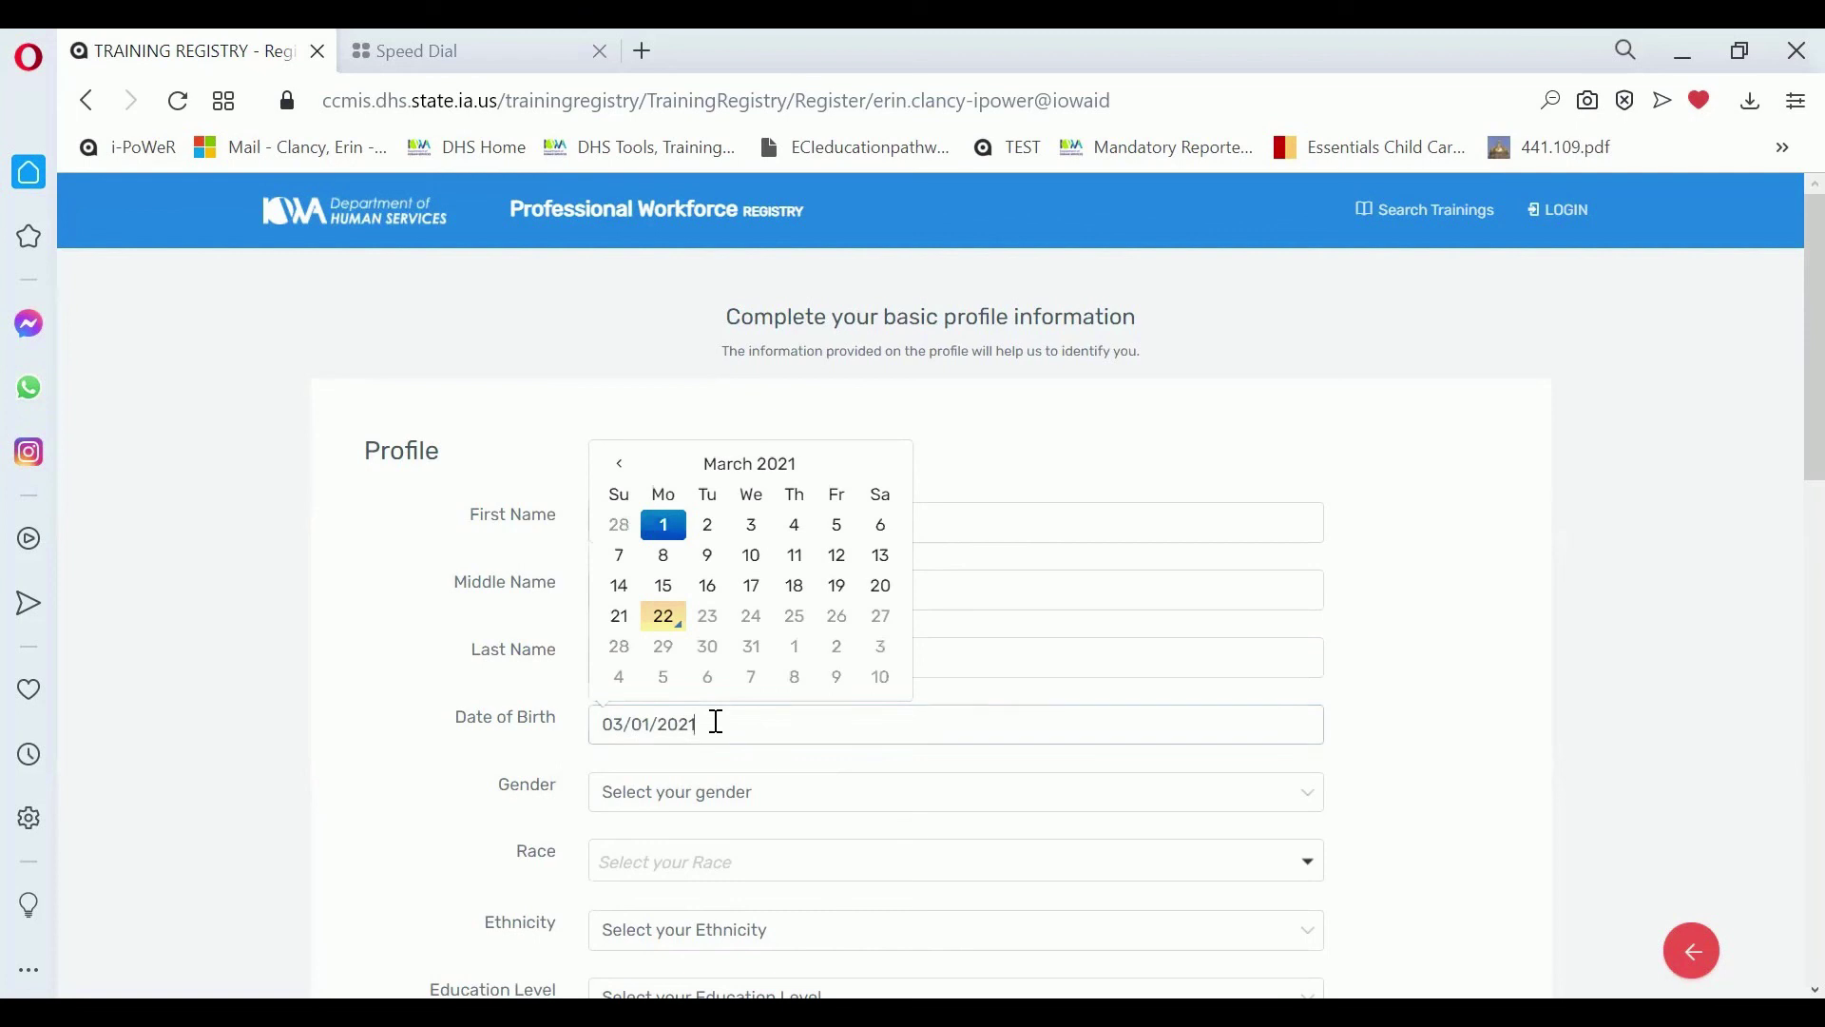
key("BackSpace")
key("BackSpace")
key("BackSpace")
key("BackSpace")
type("1970")
key("Tab")
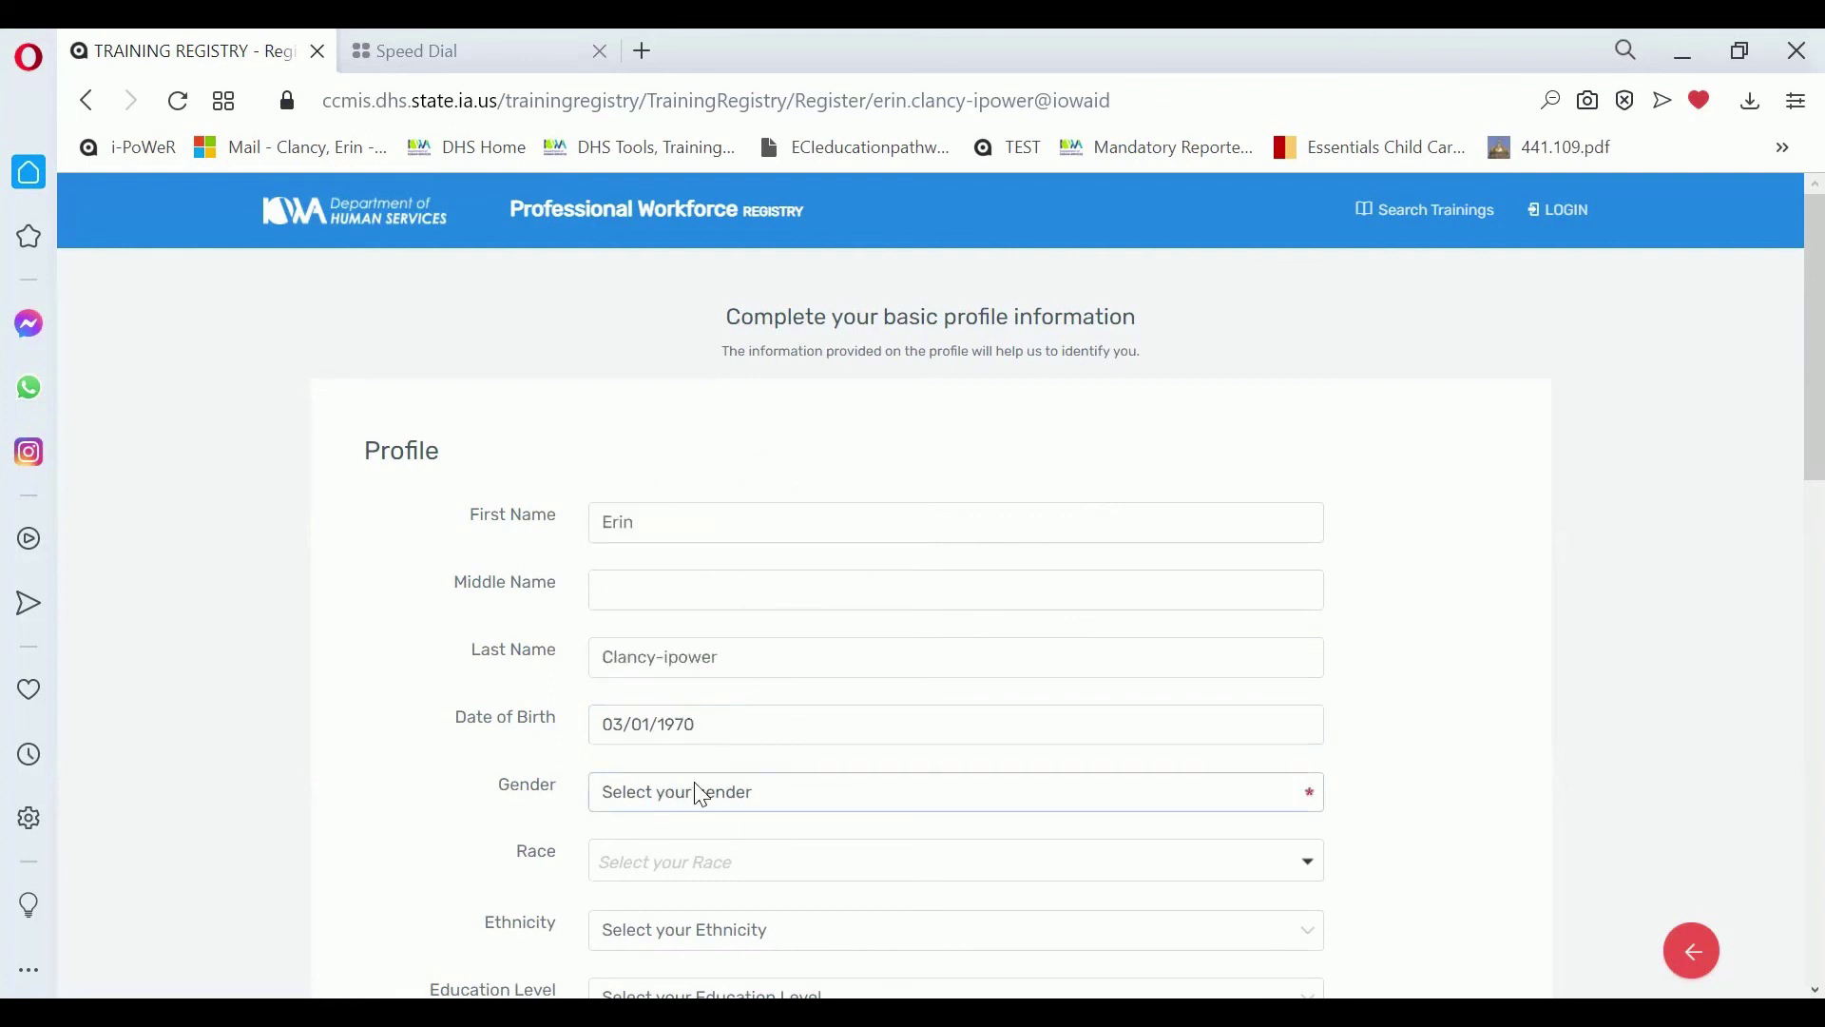
Set gender to Female and tick White and Other in the Race list
left_click(693, 793)
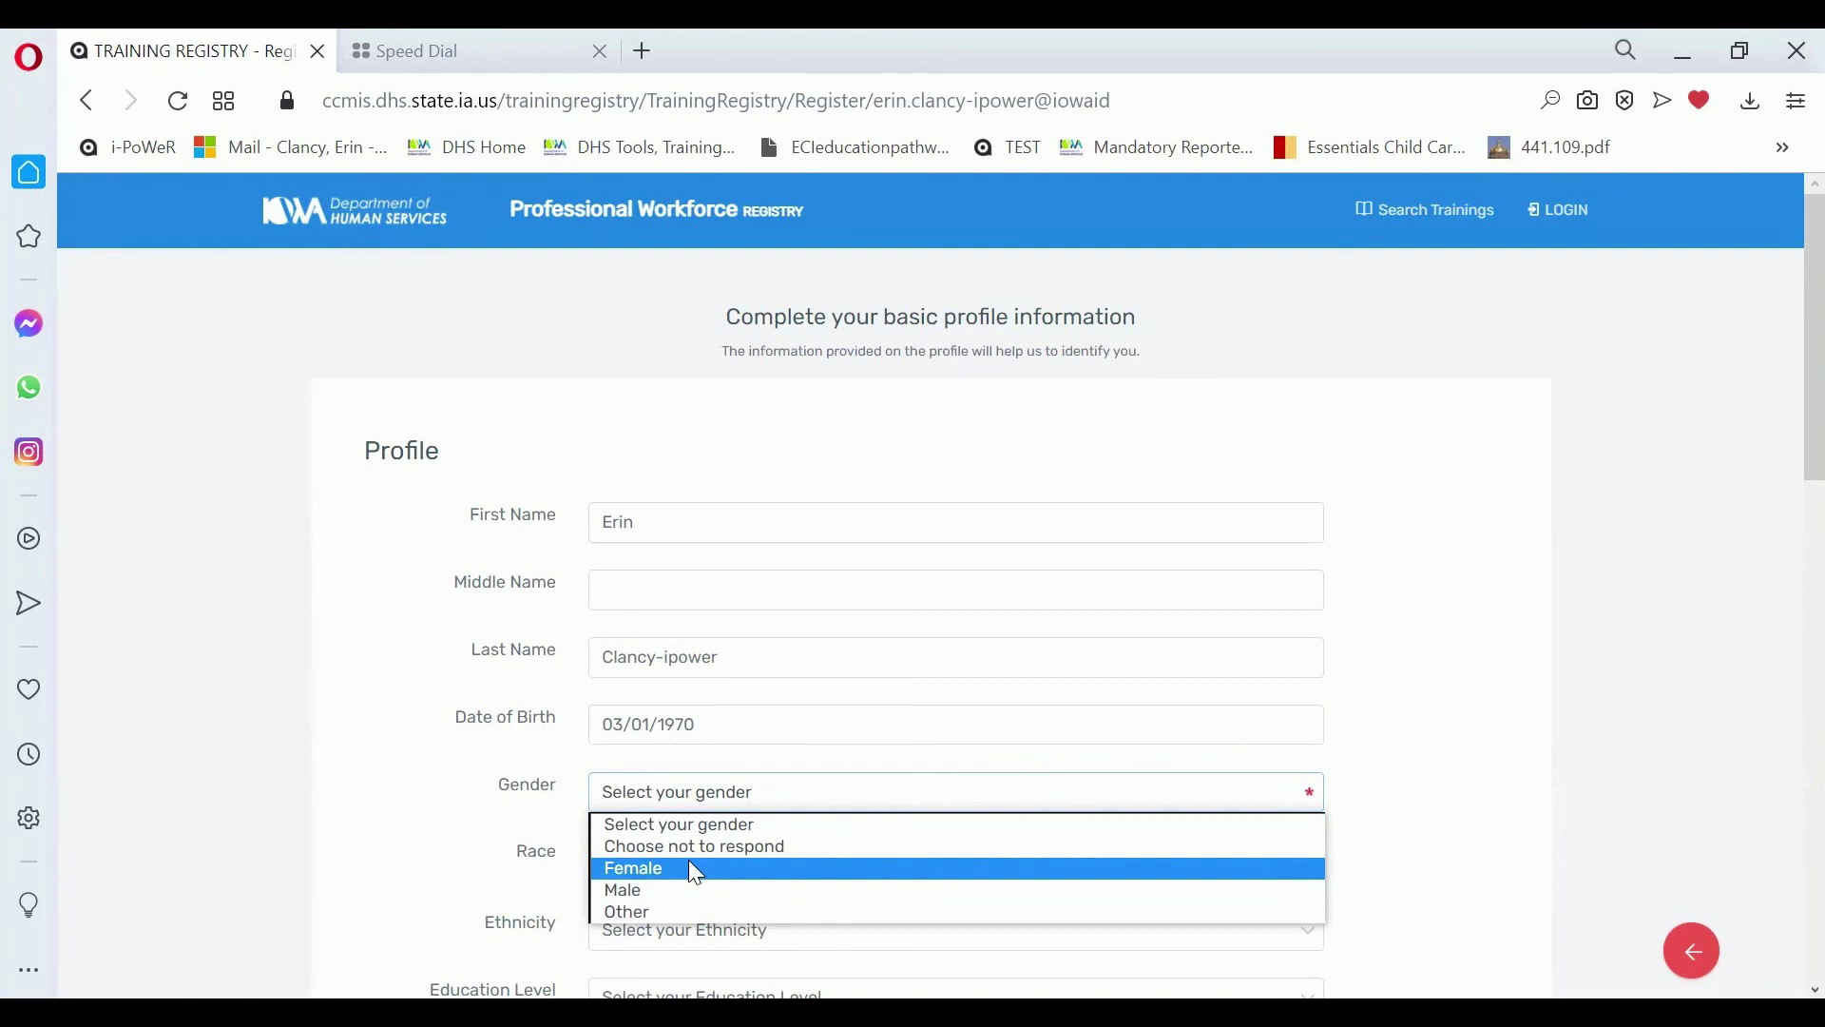
left_click(696, 871)
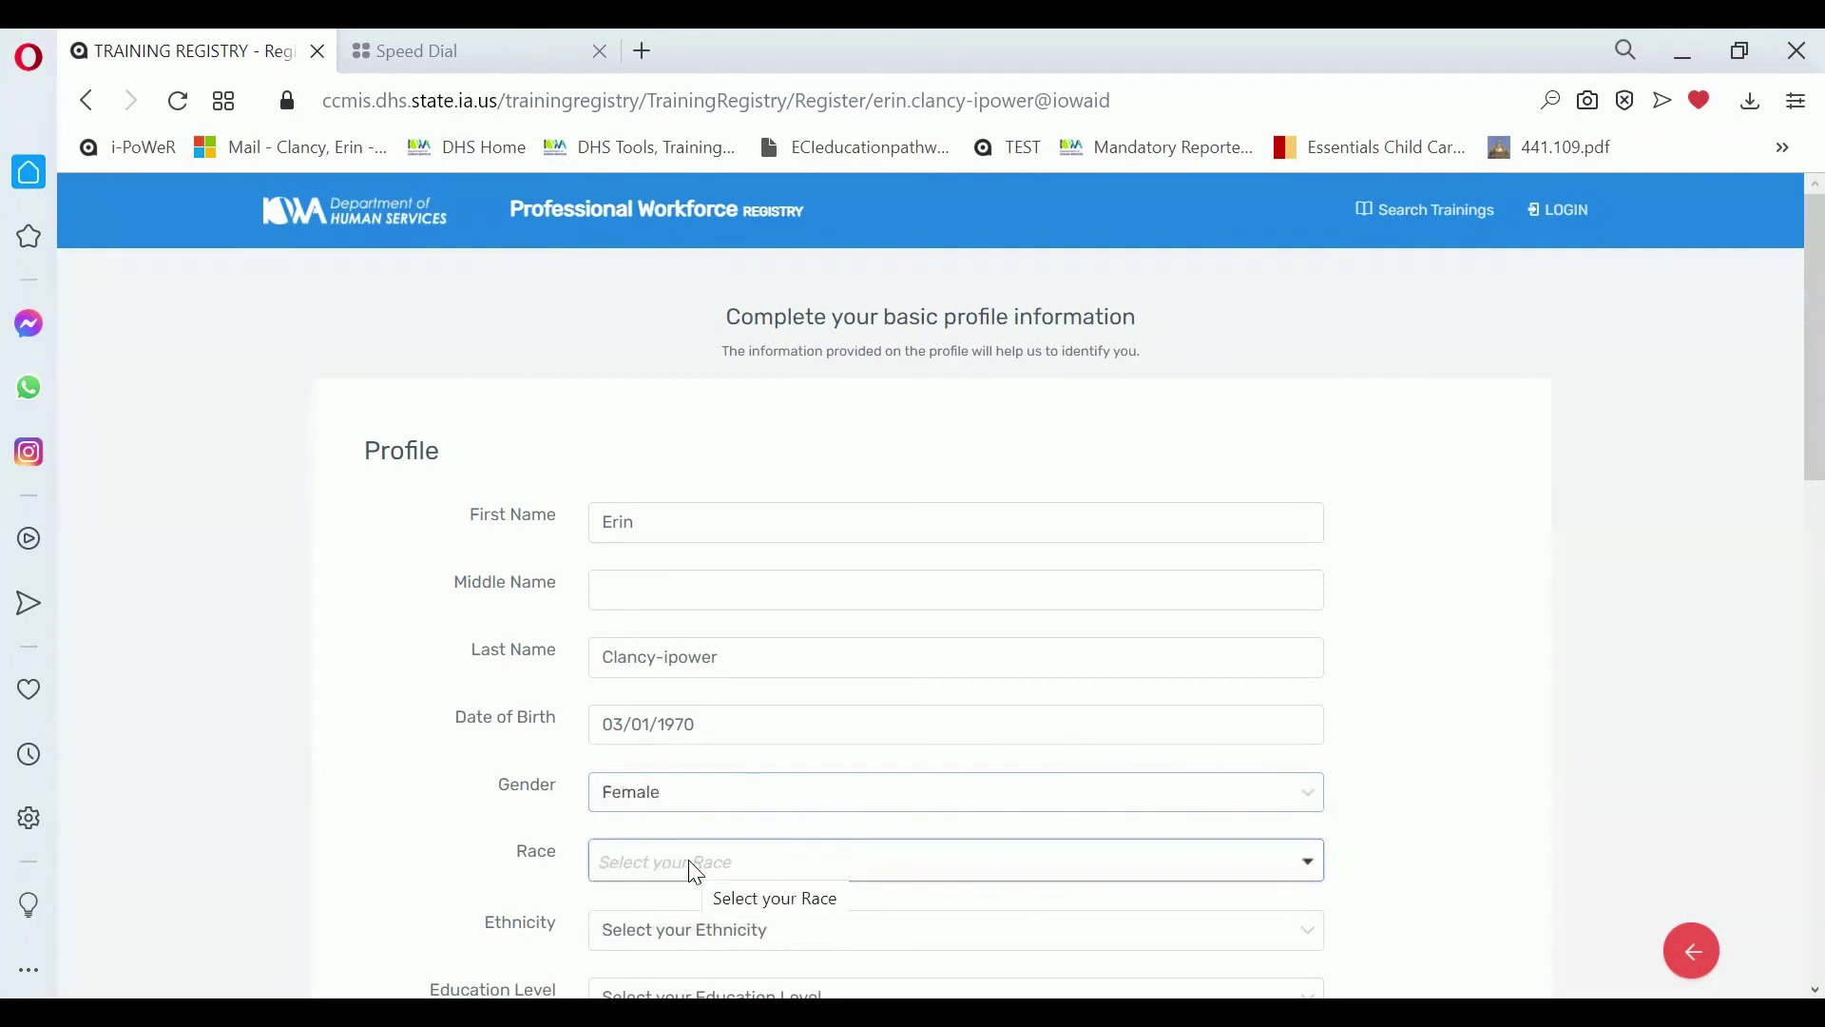
left_click(696, 871)
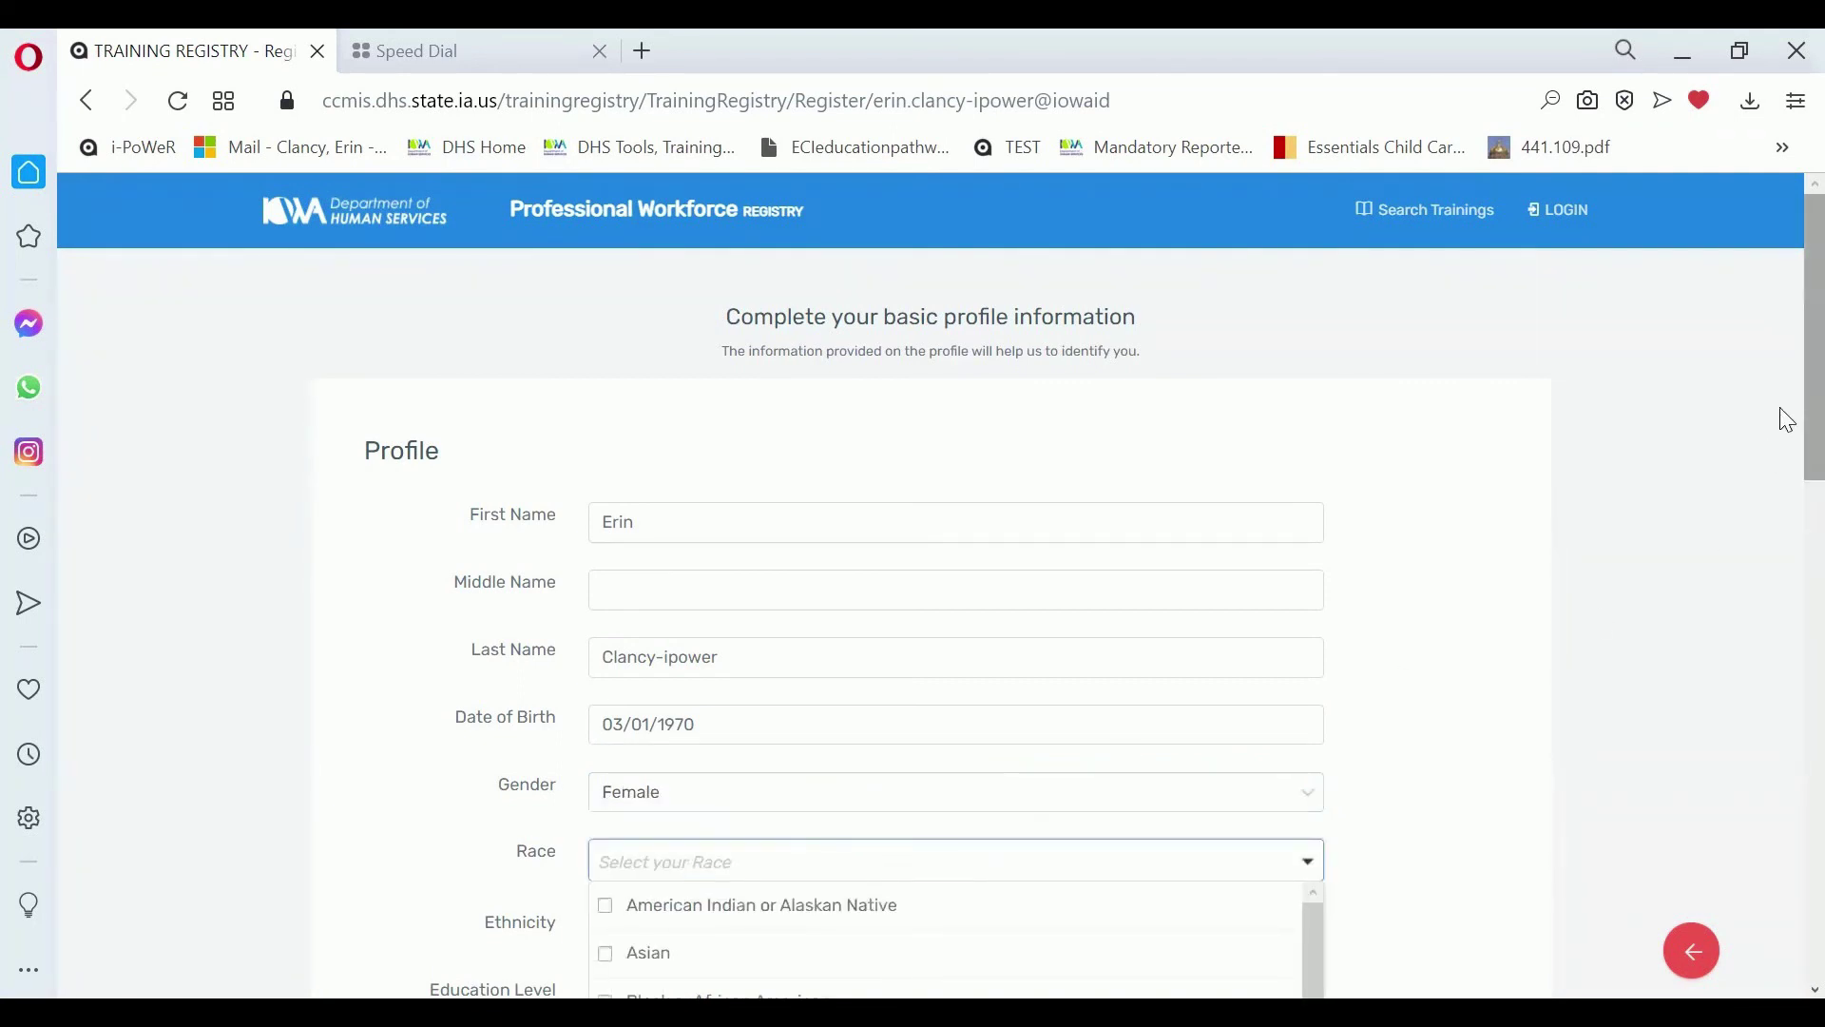
scroll(1776, 435, "down", 4)
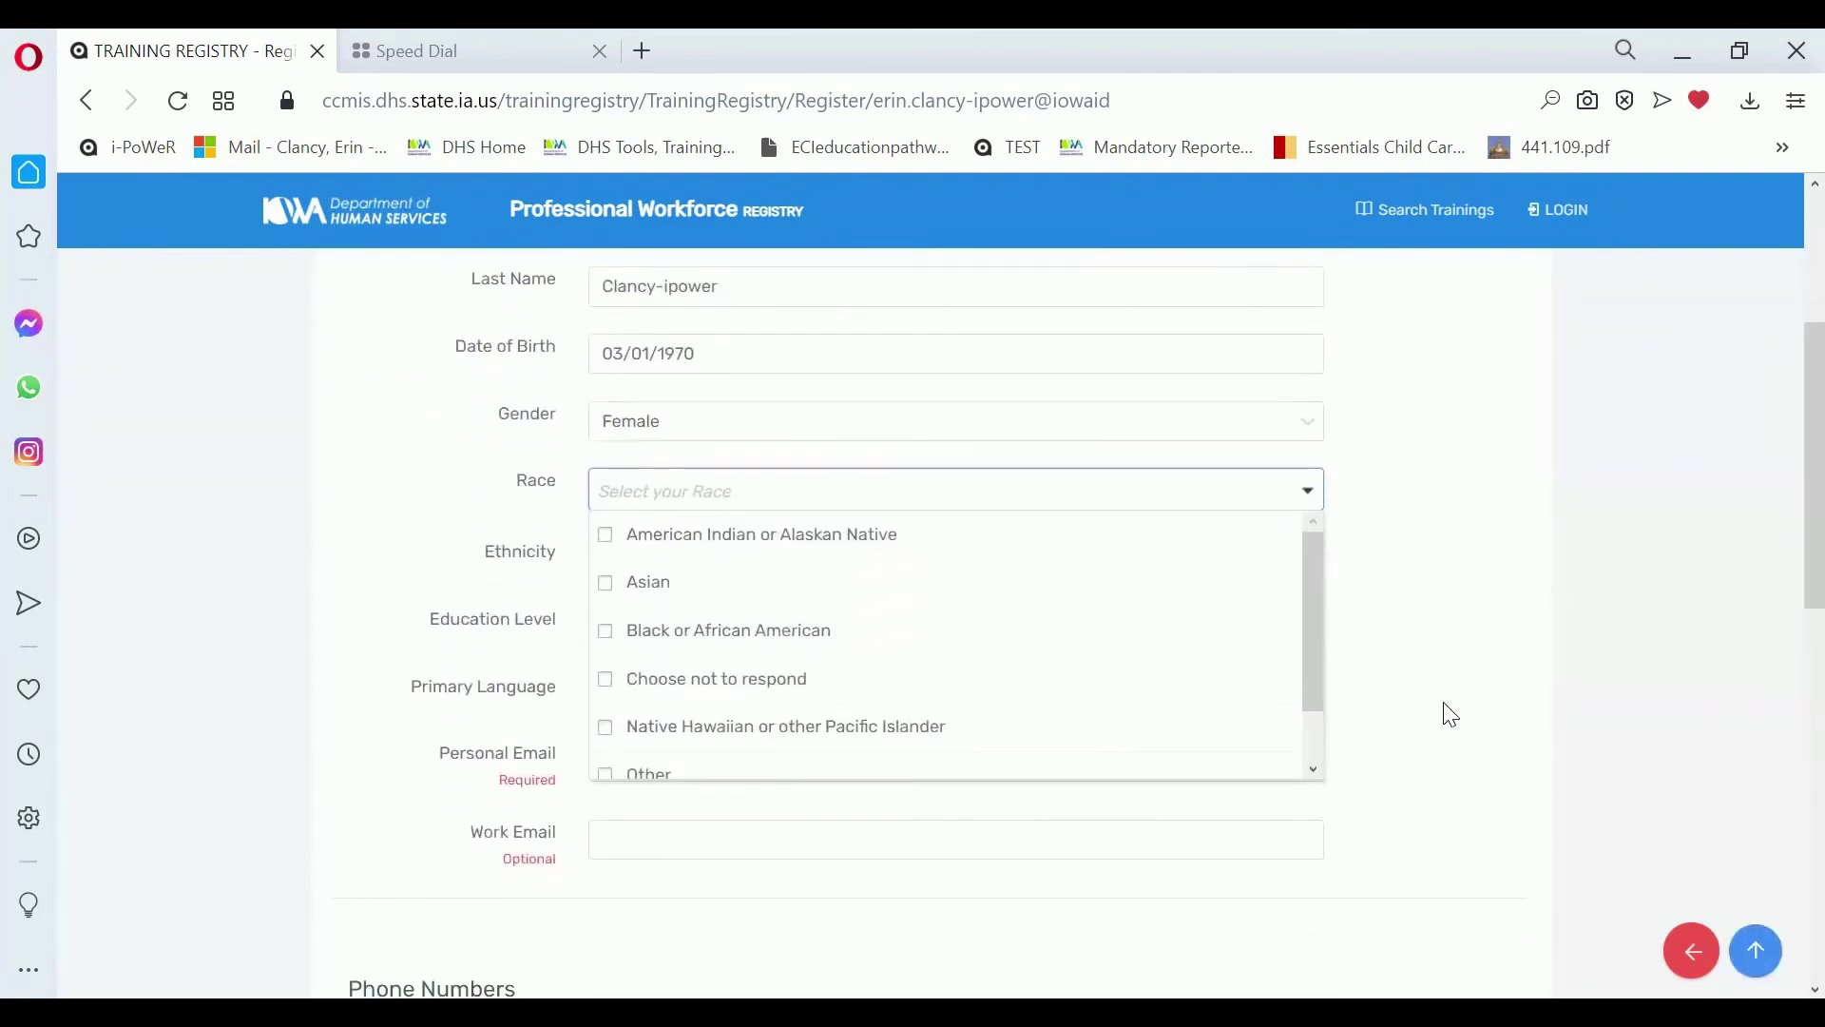
left_click_drag(1312, 616, 1314, 676)
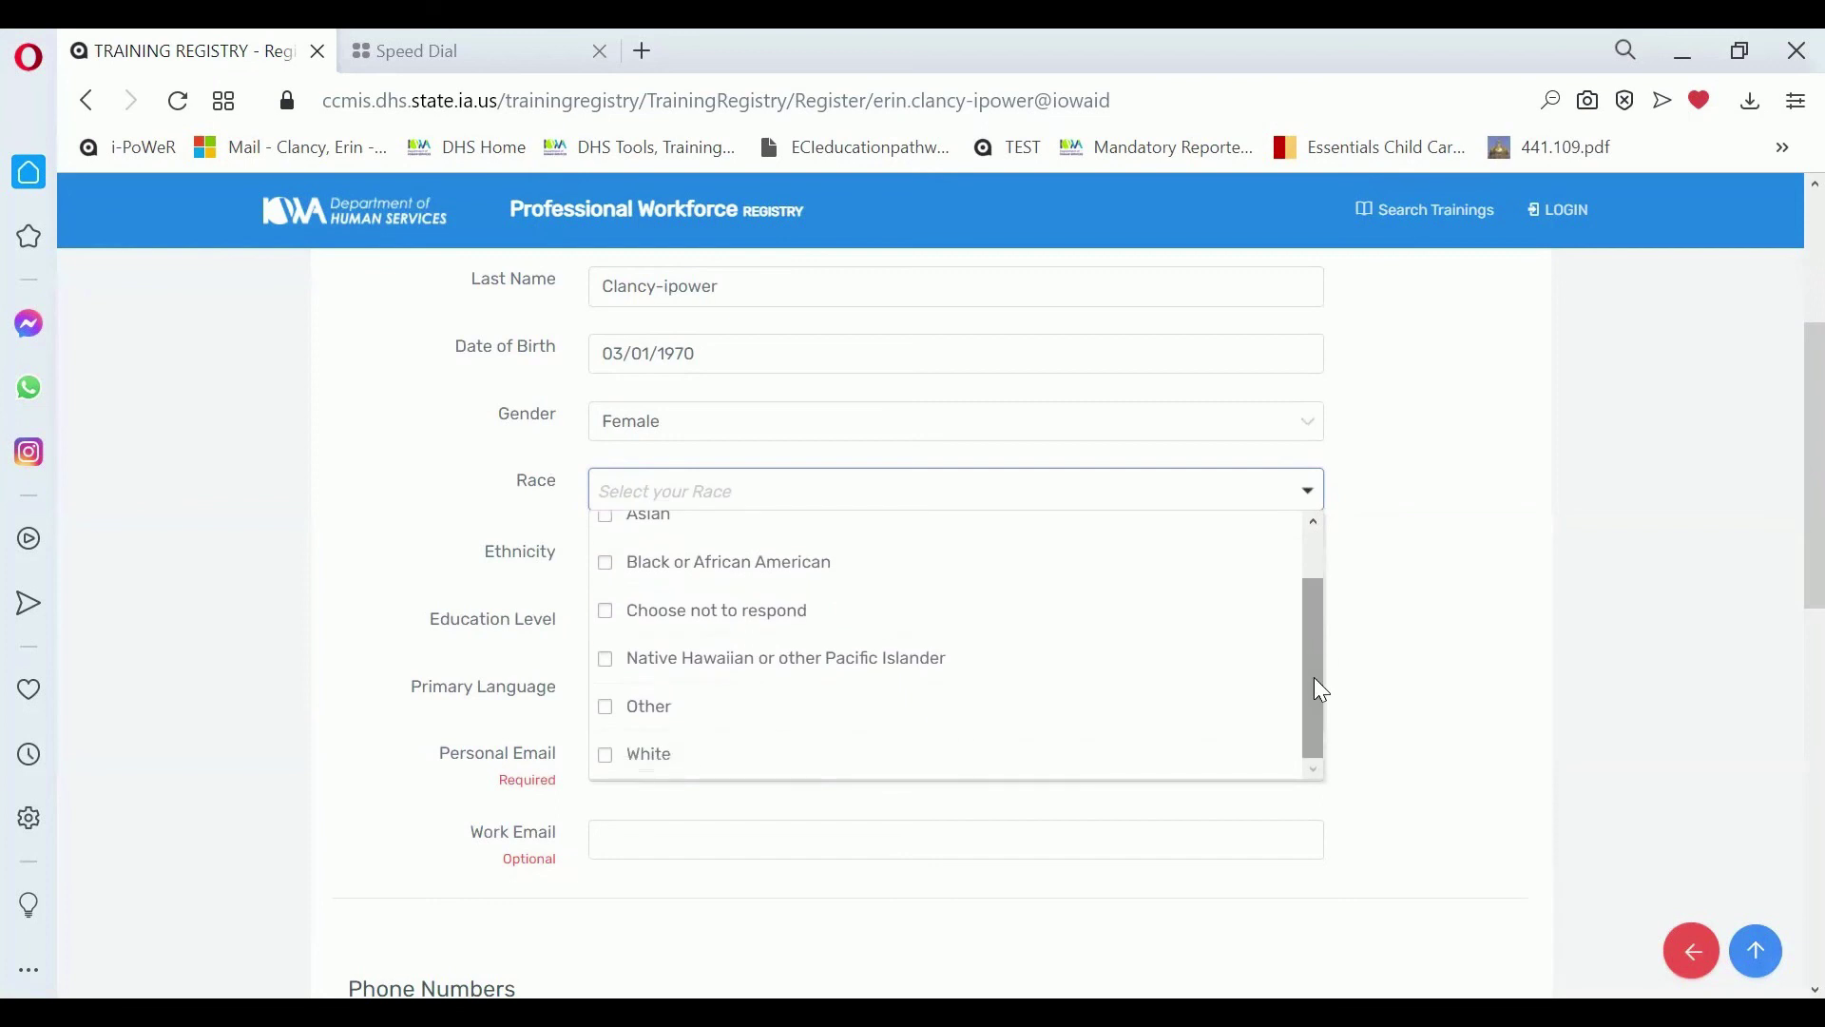
left_click(604, 756)
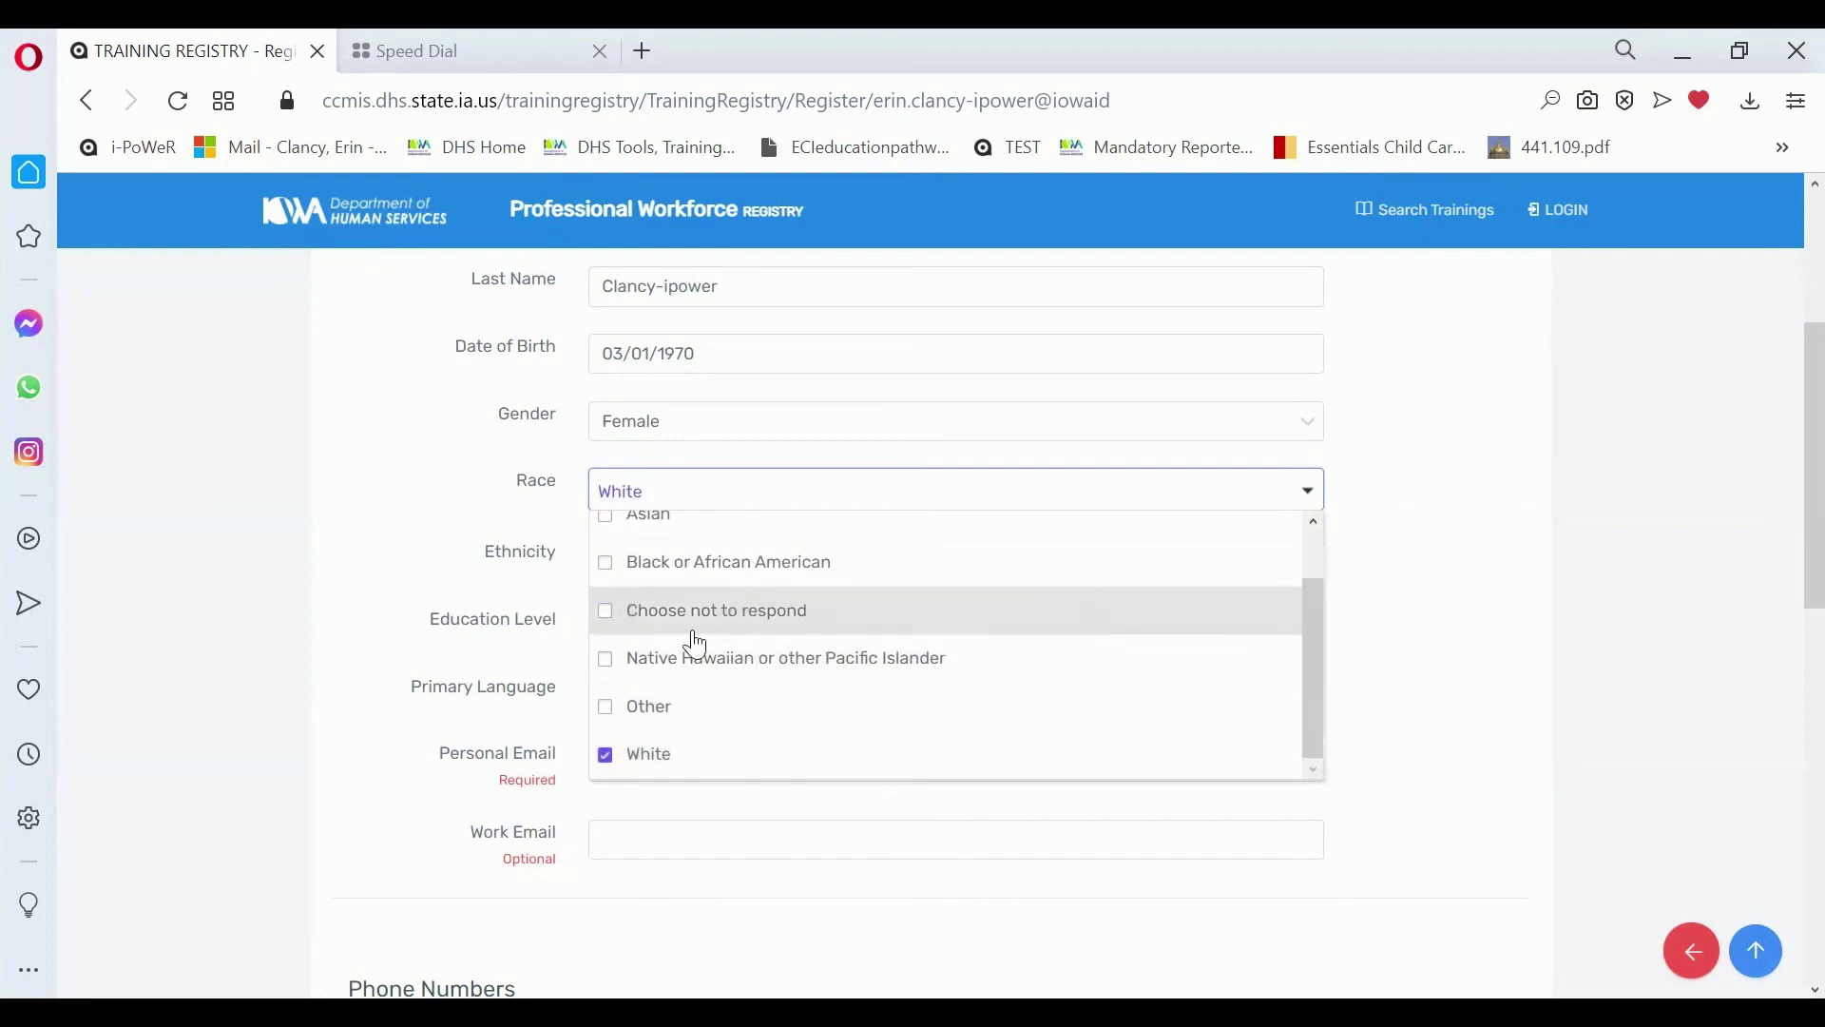
left_click(605, 707)
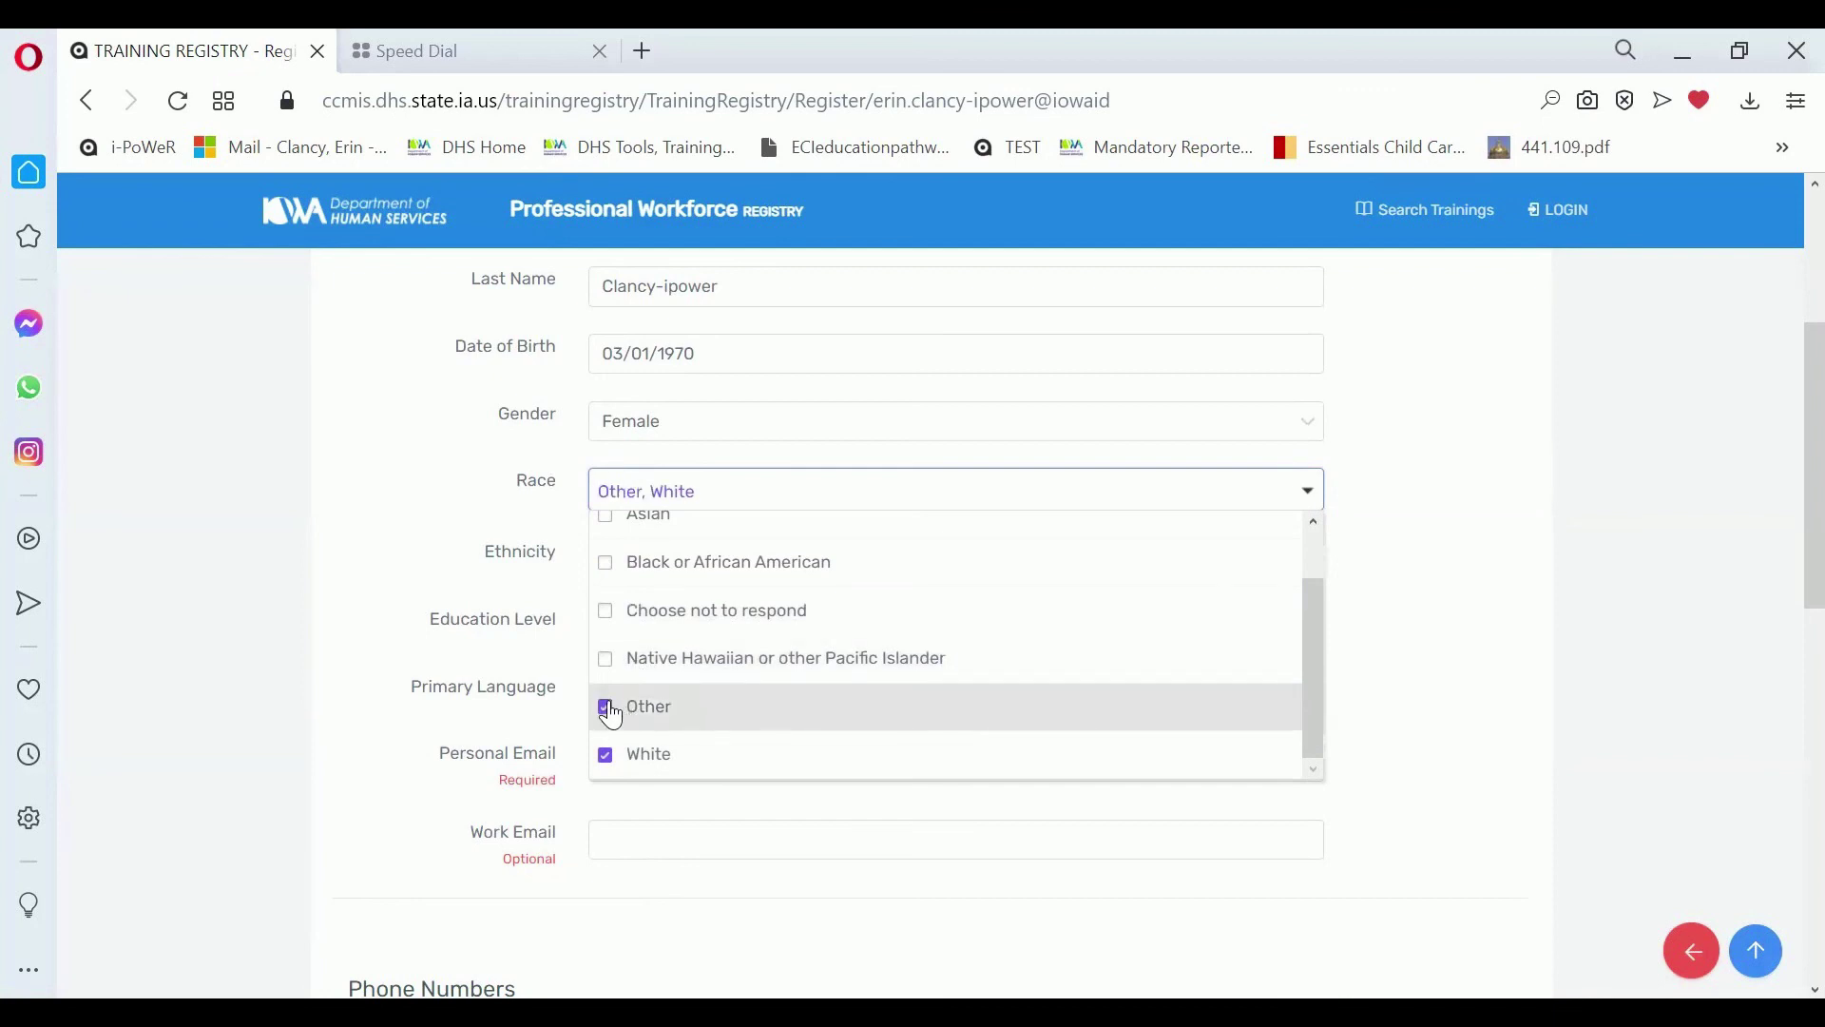
Set ethnicity to Choose not to respond
left_click(1432, 594)
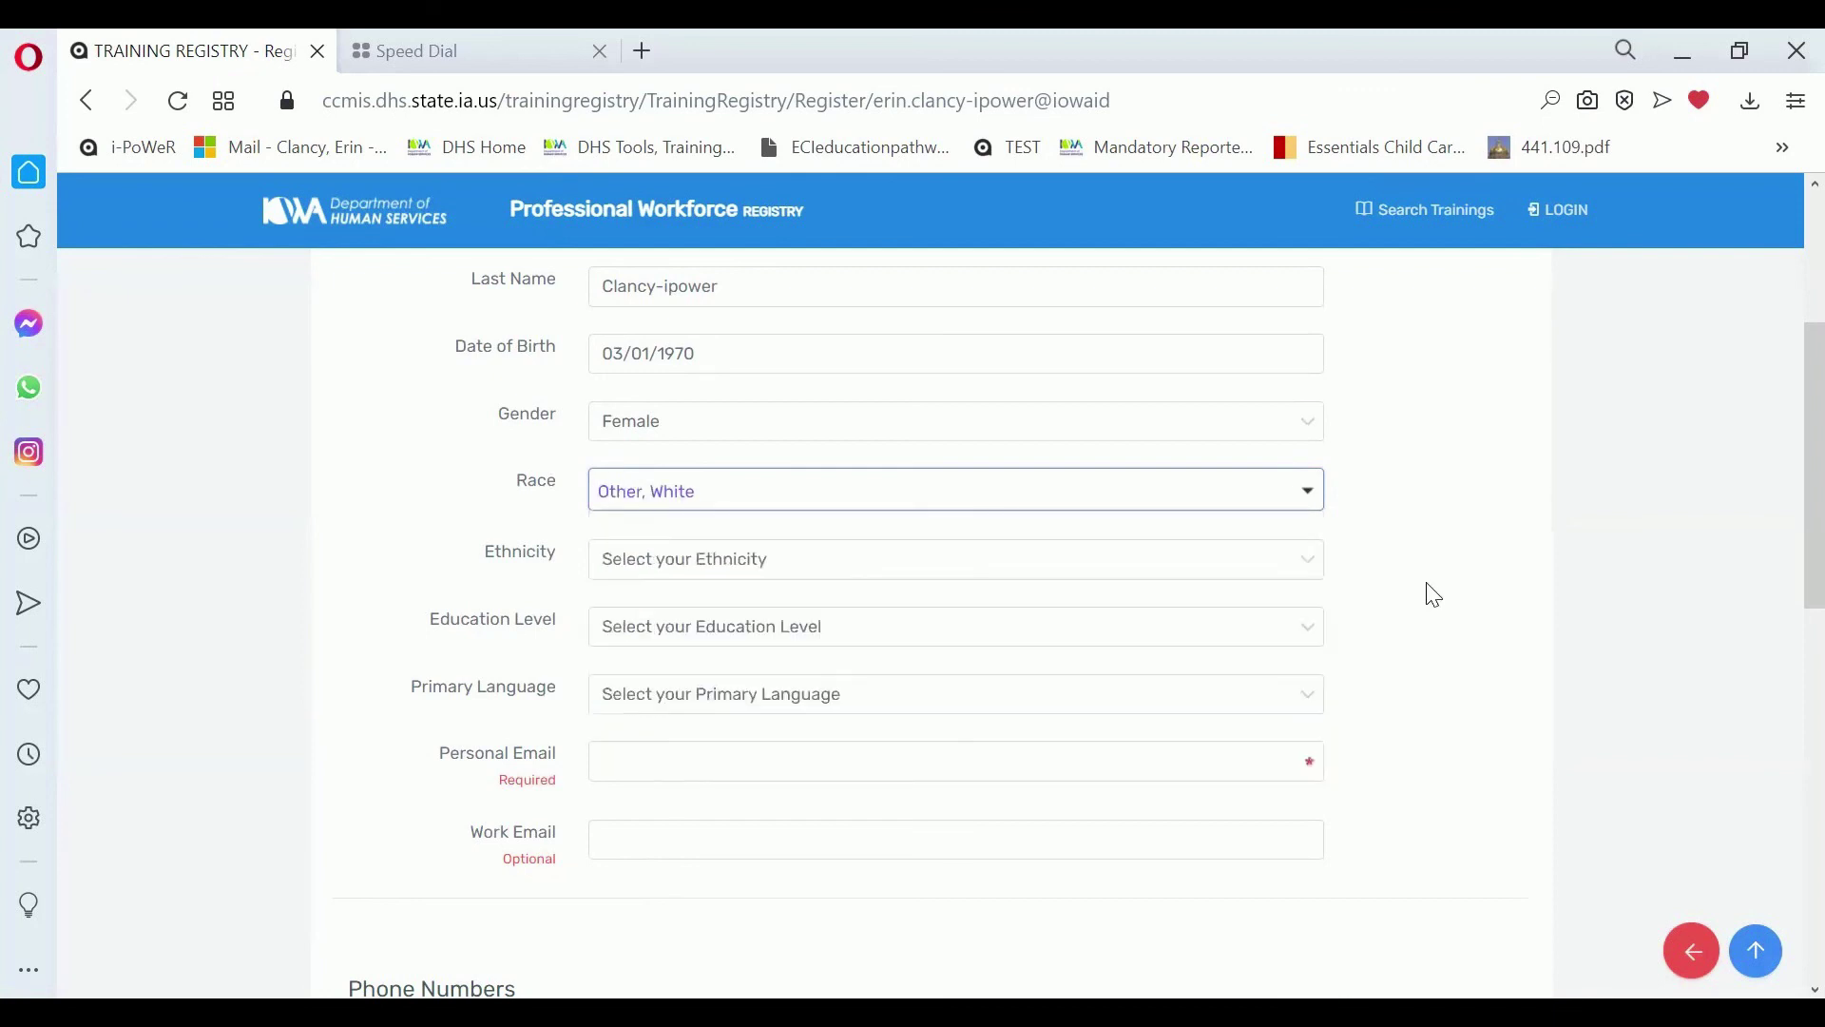
left_click(1041, 561)
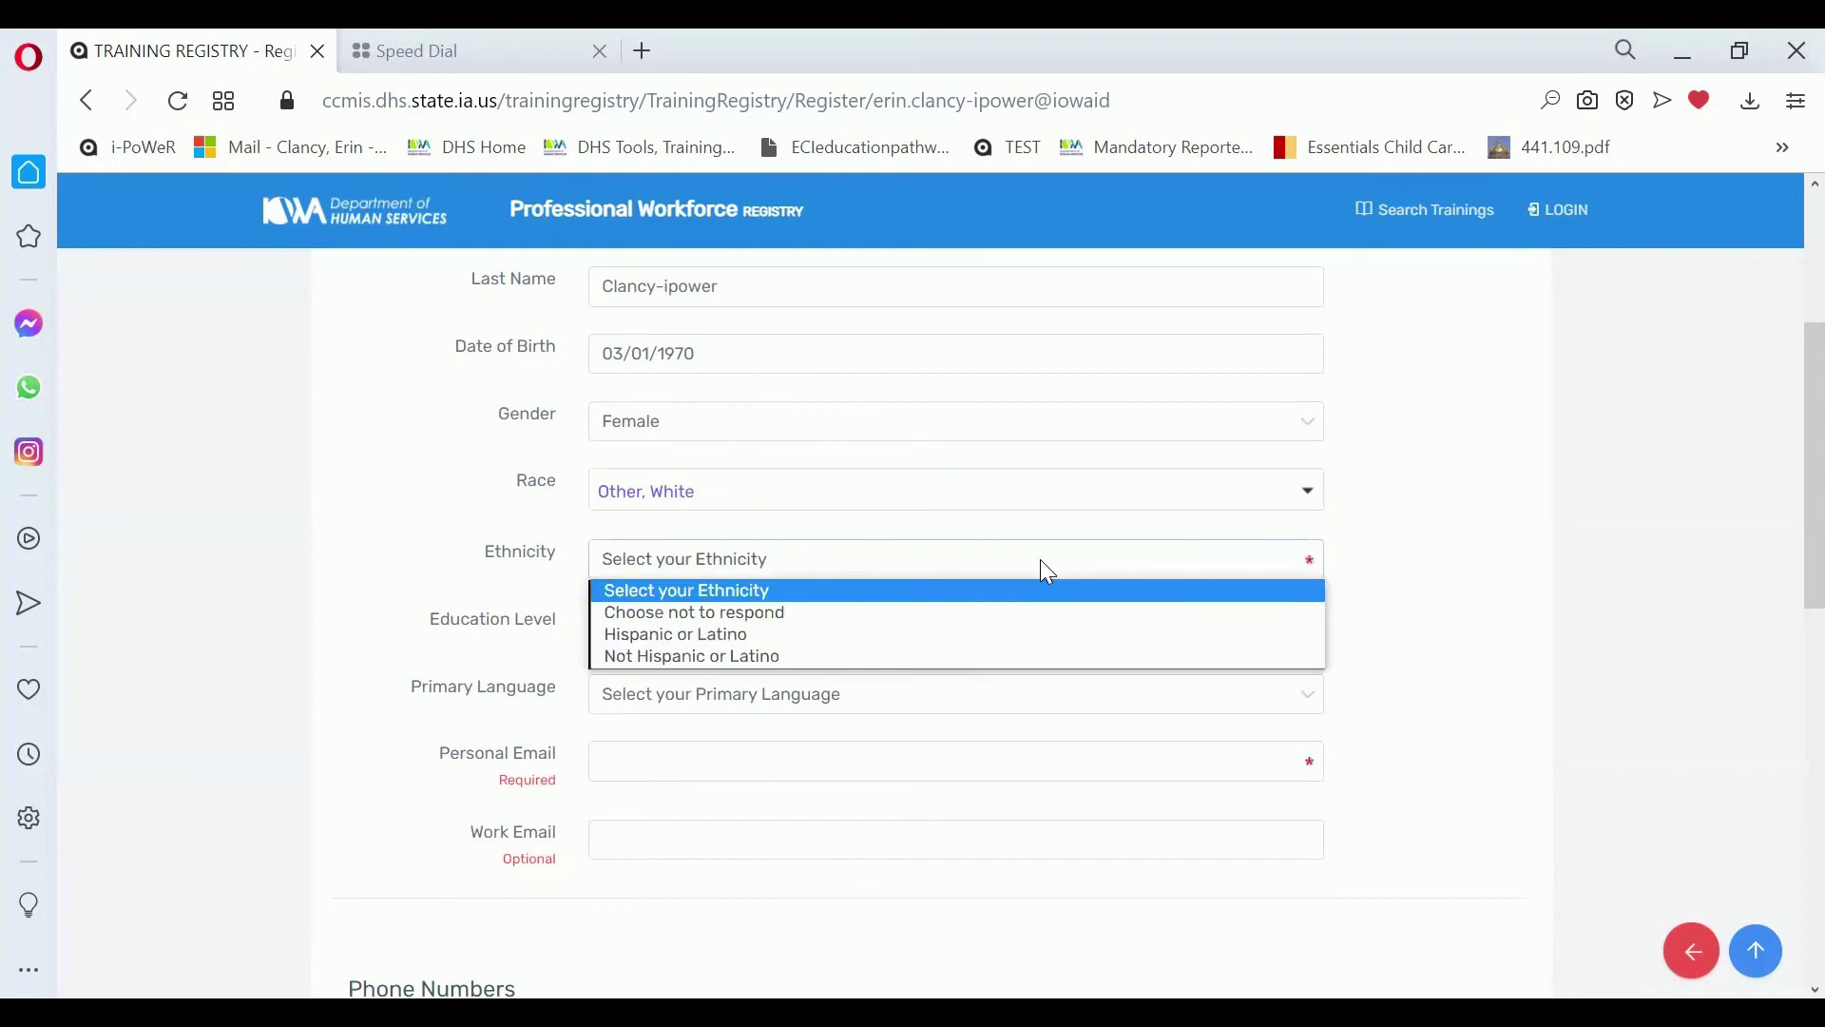
left_click(1008, 614)
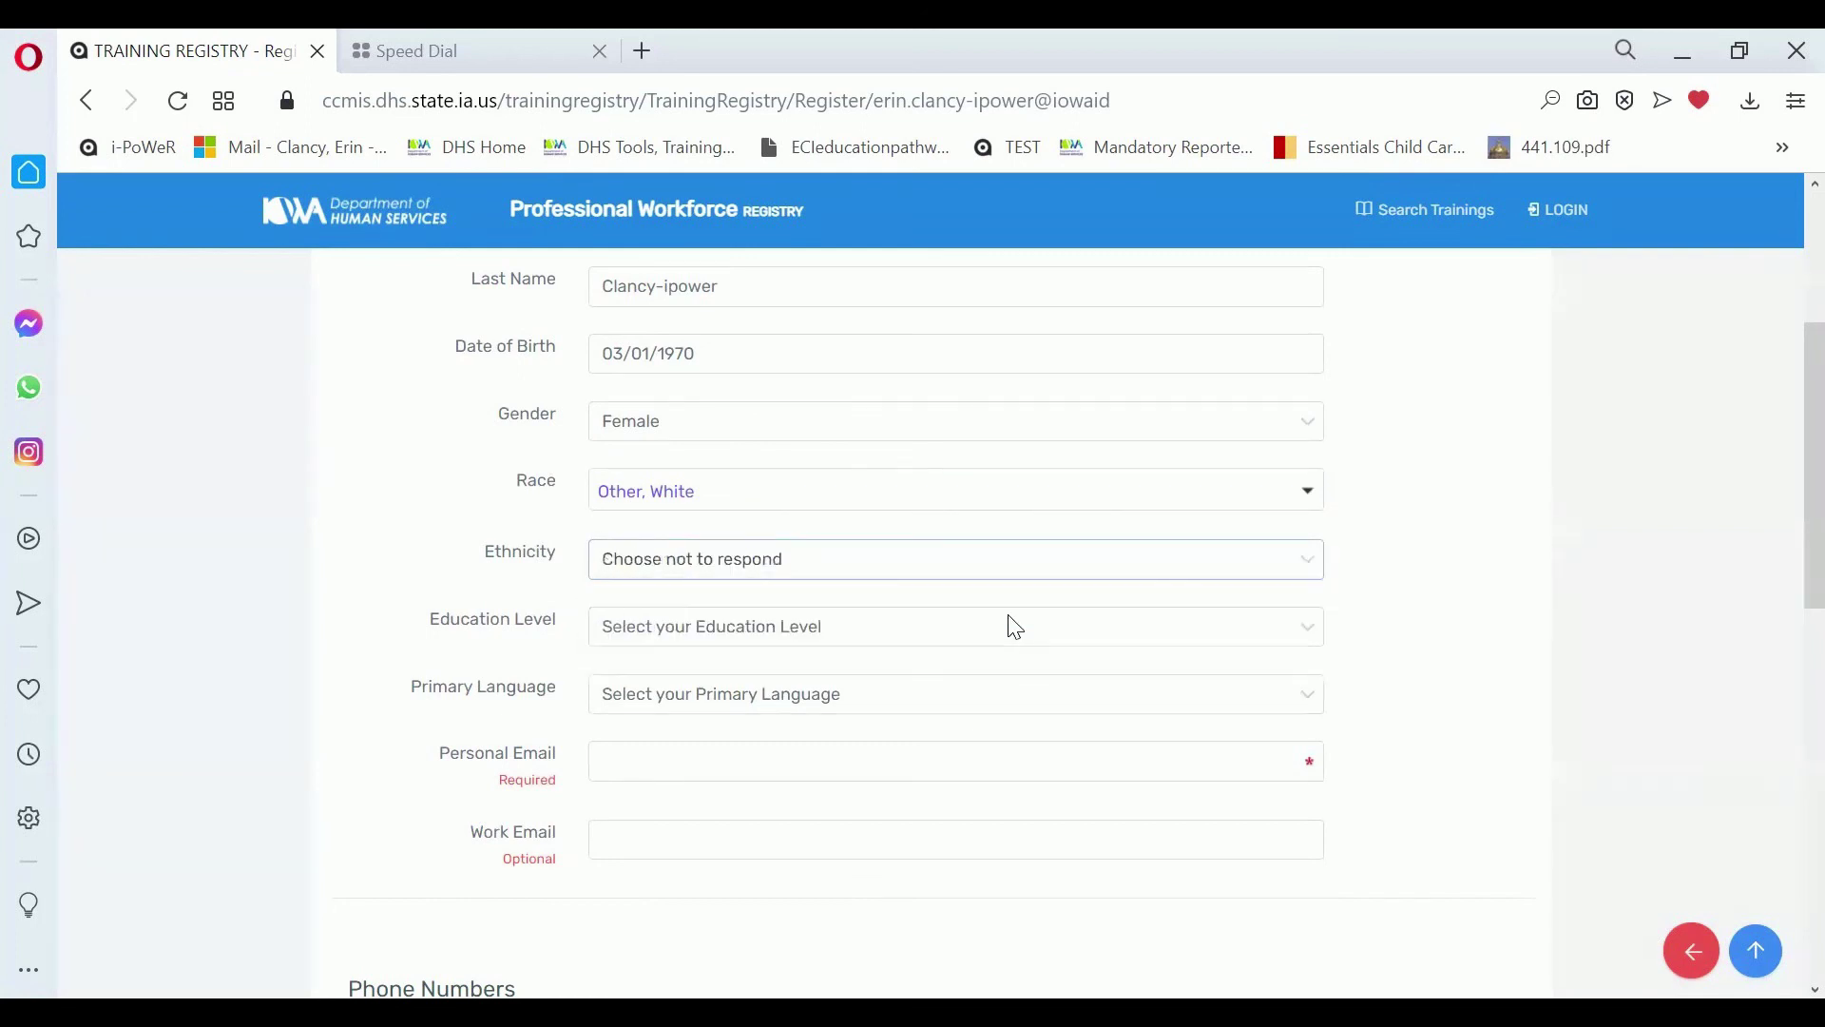
Choose Master Degree as education level and English as primary language
left_click(991, 640)
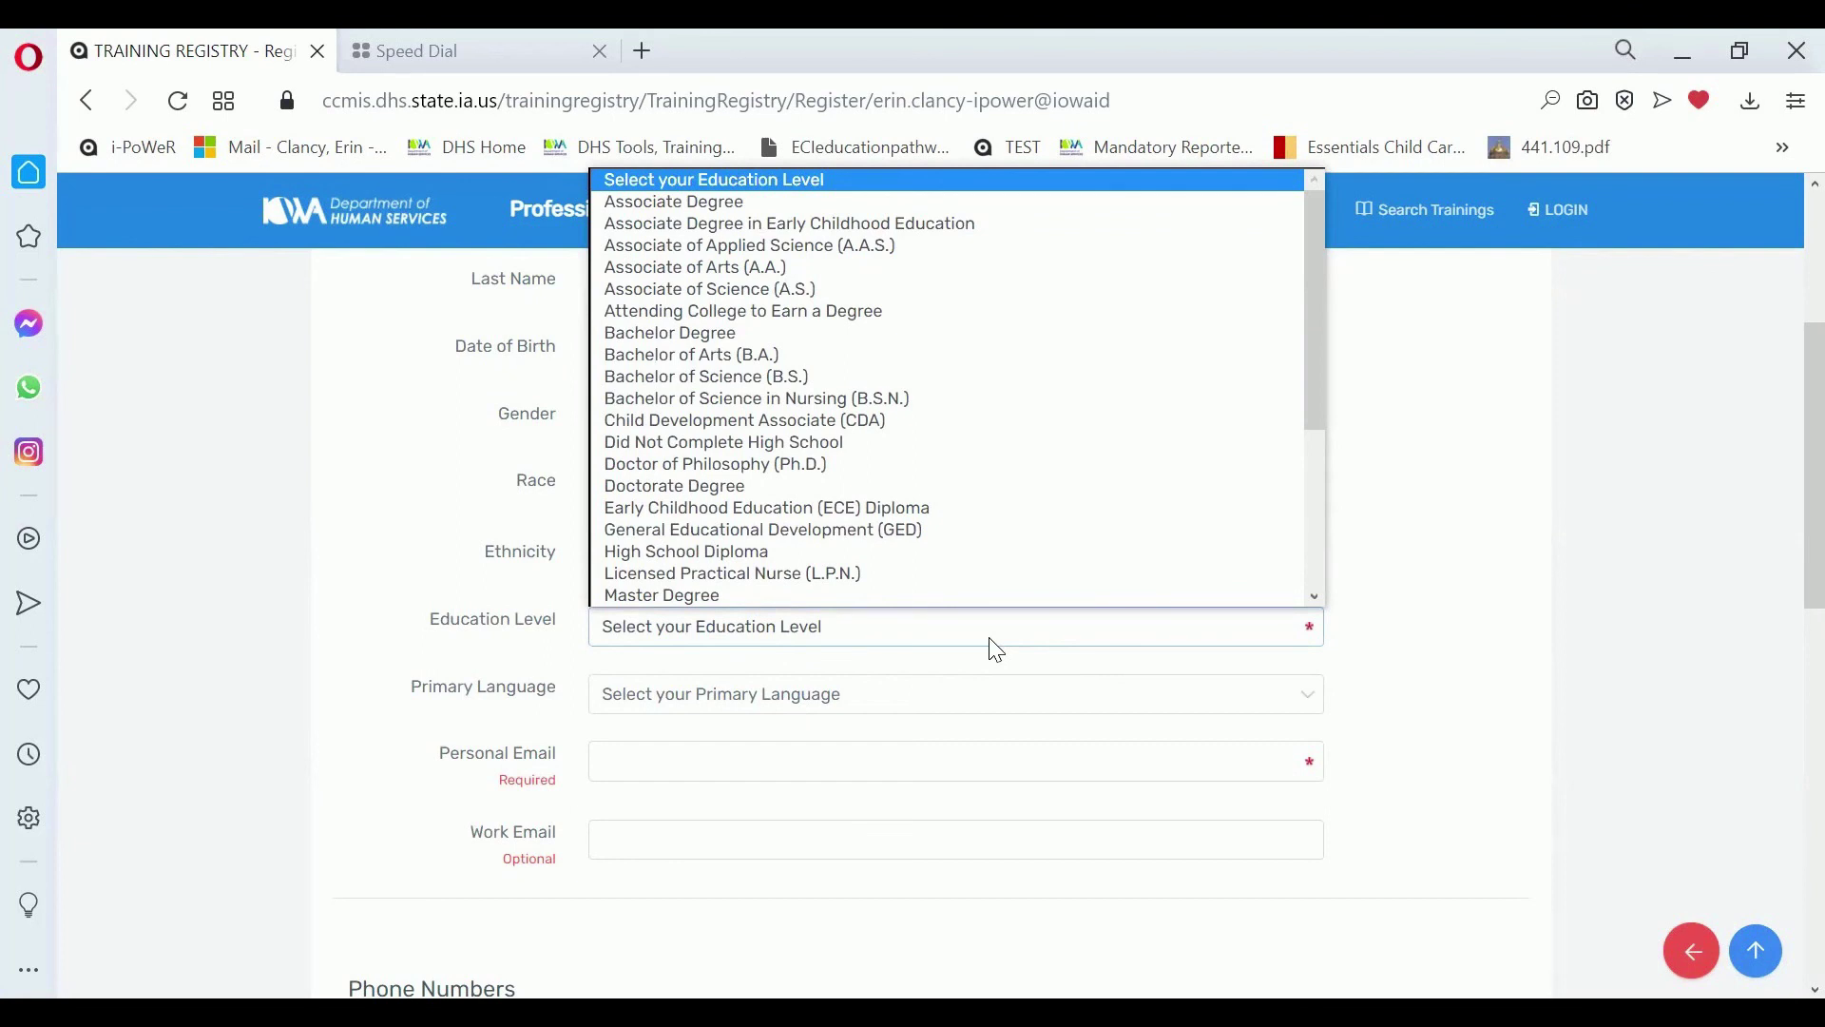
scroll(844, 587, "down", 1)
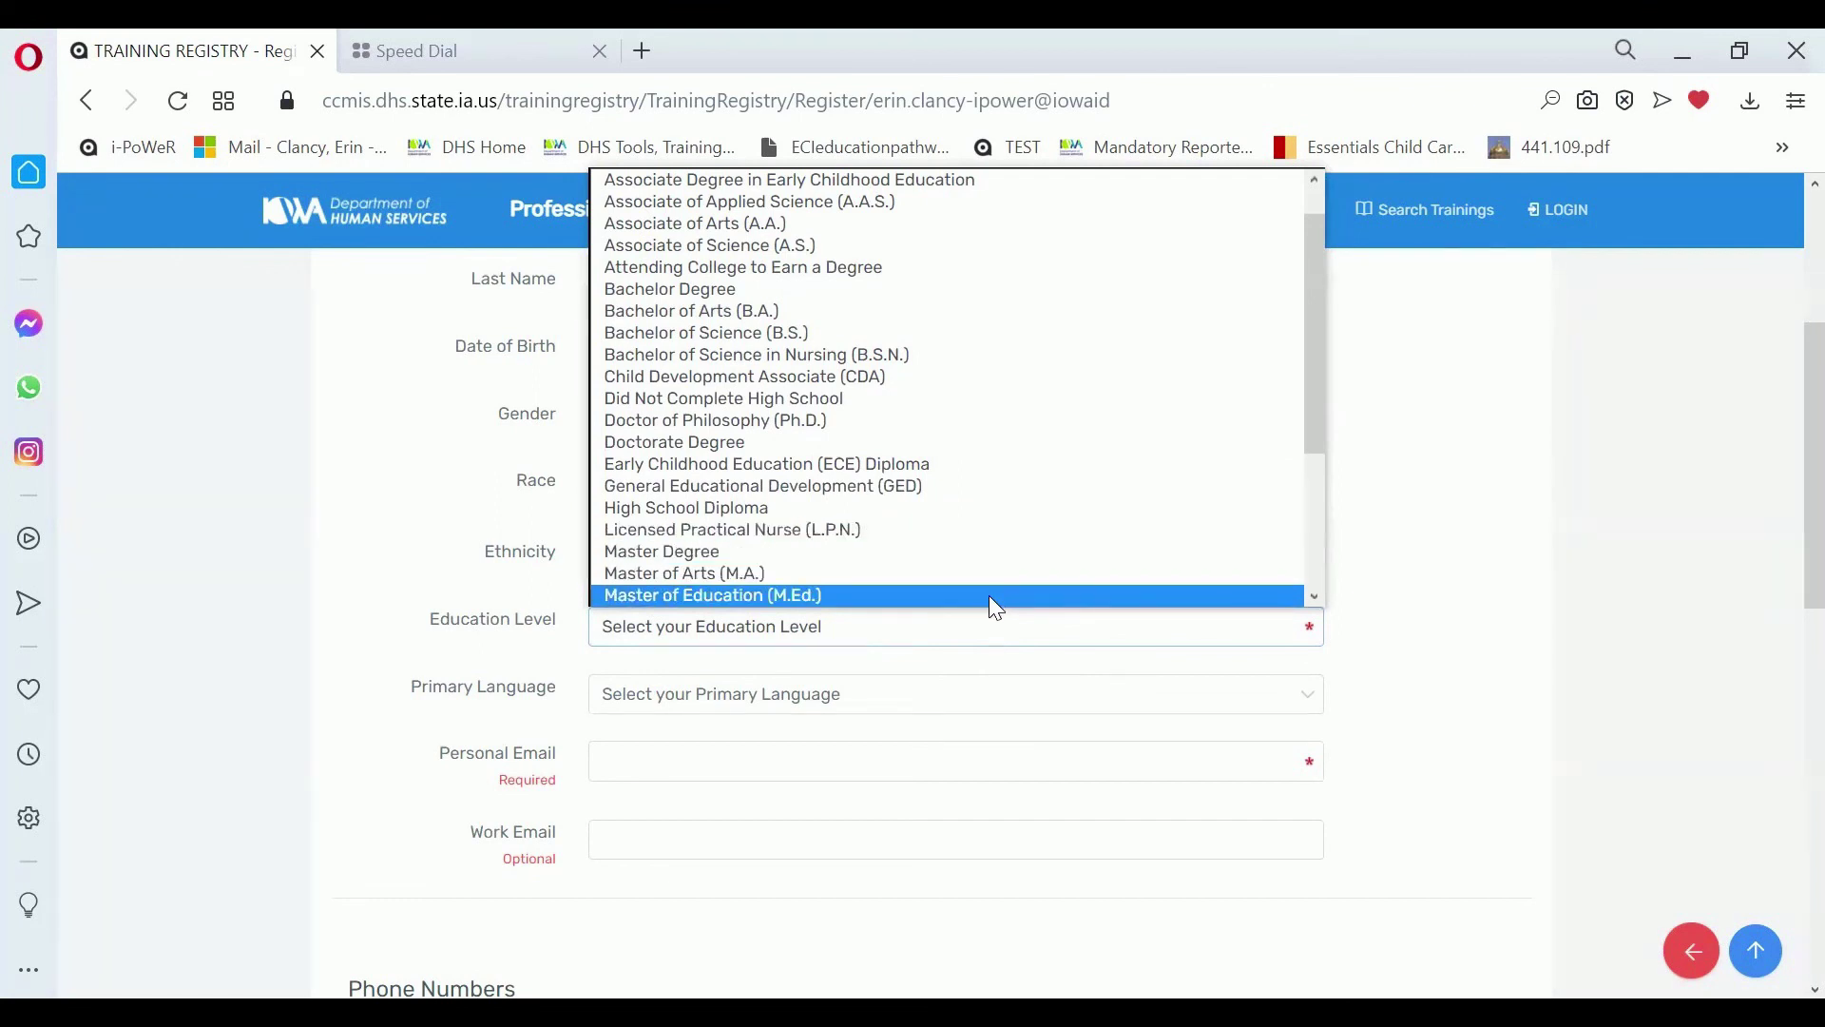
left_click(943, 553)
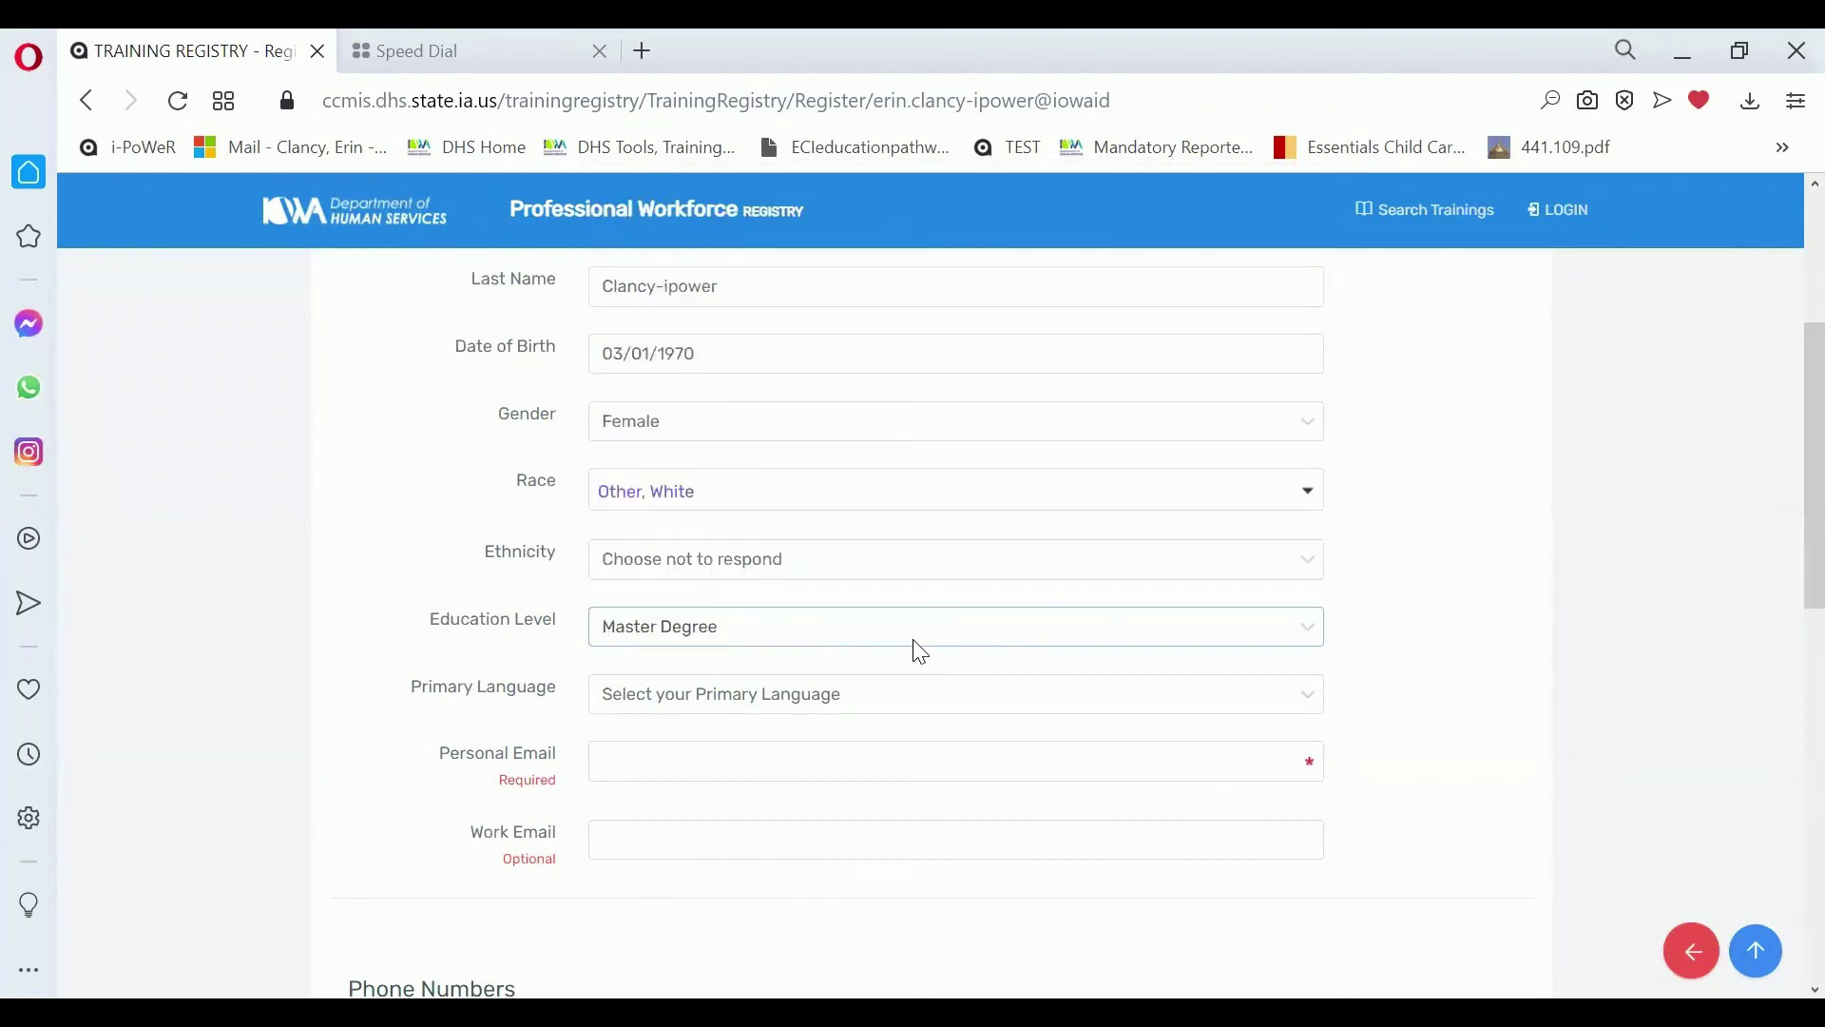
left_click(906, 711)
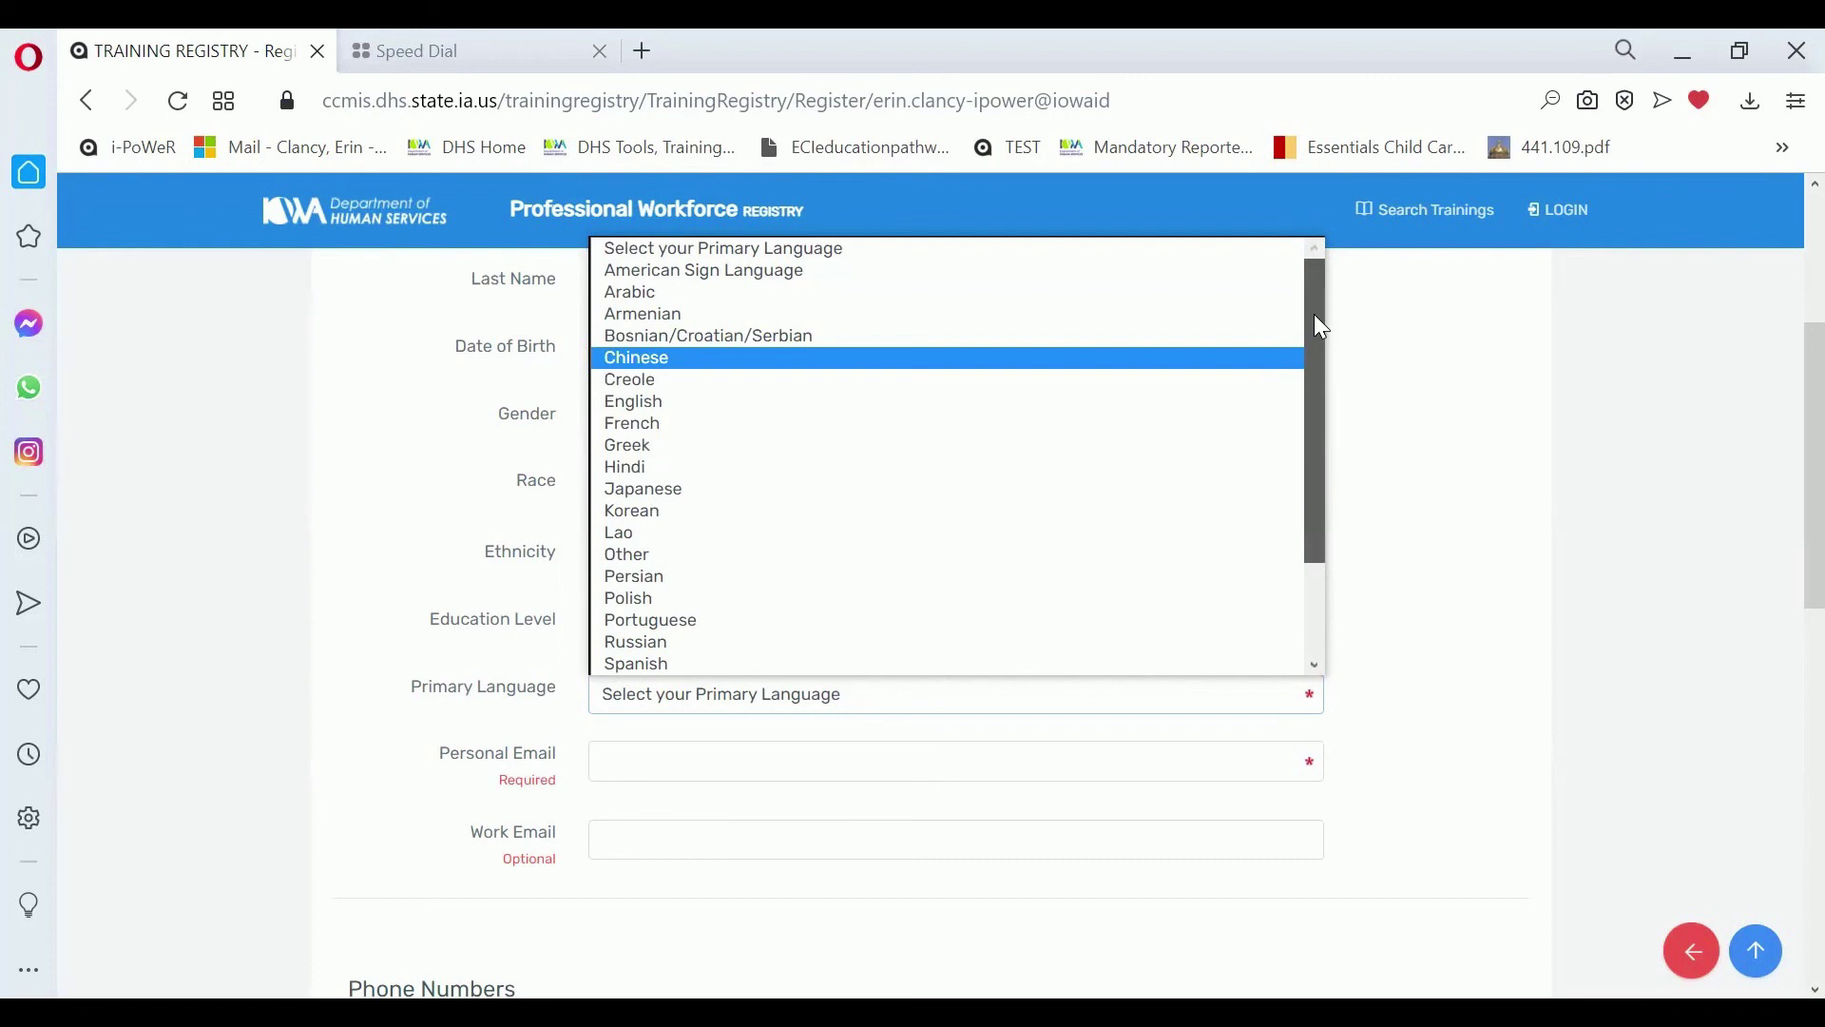
left_click(1198, 407)
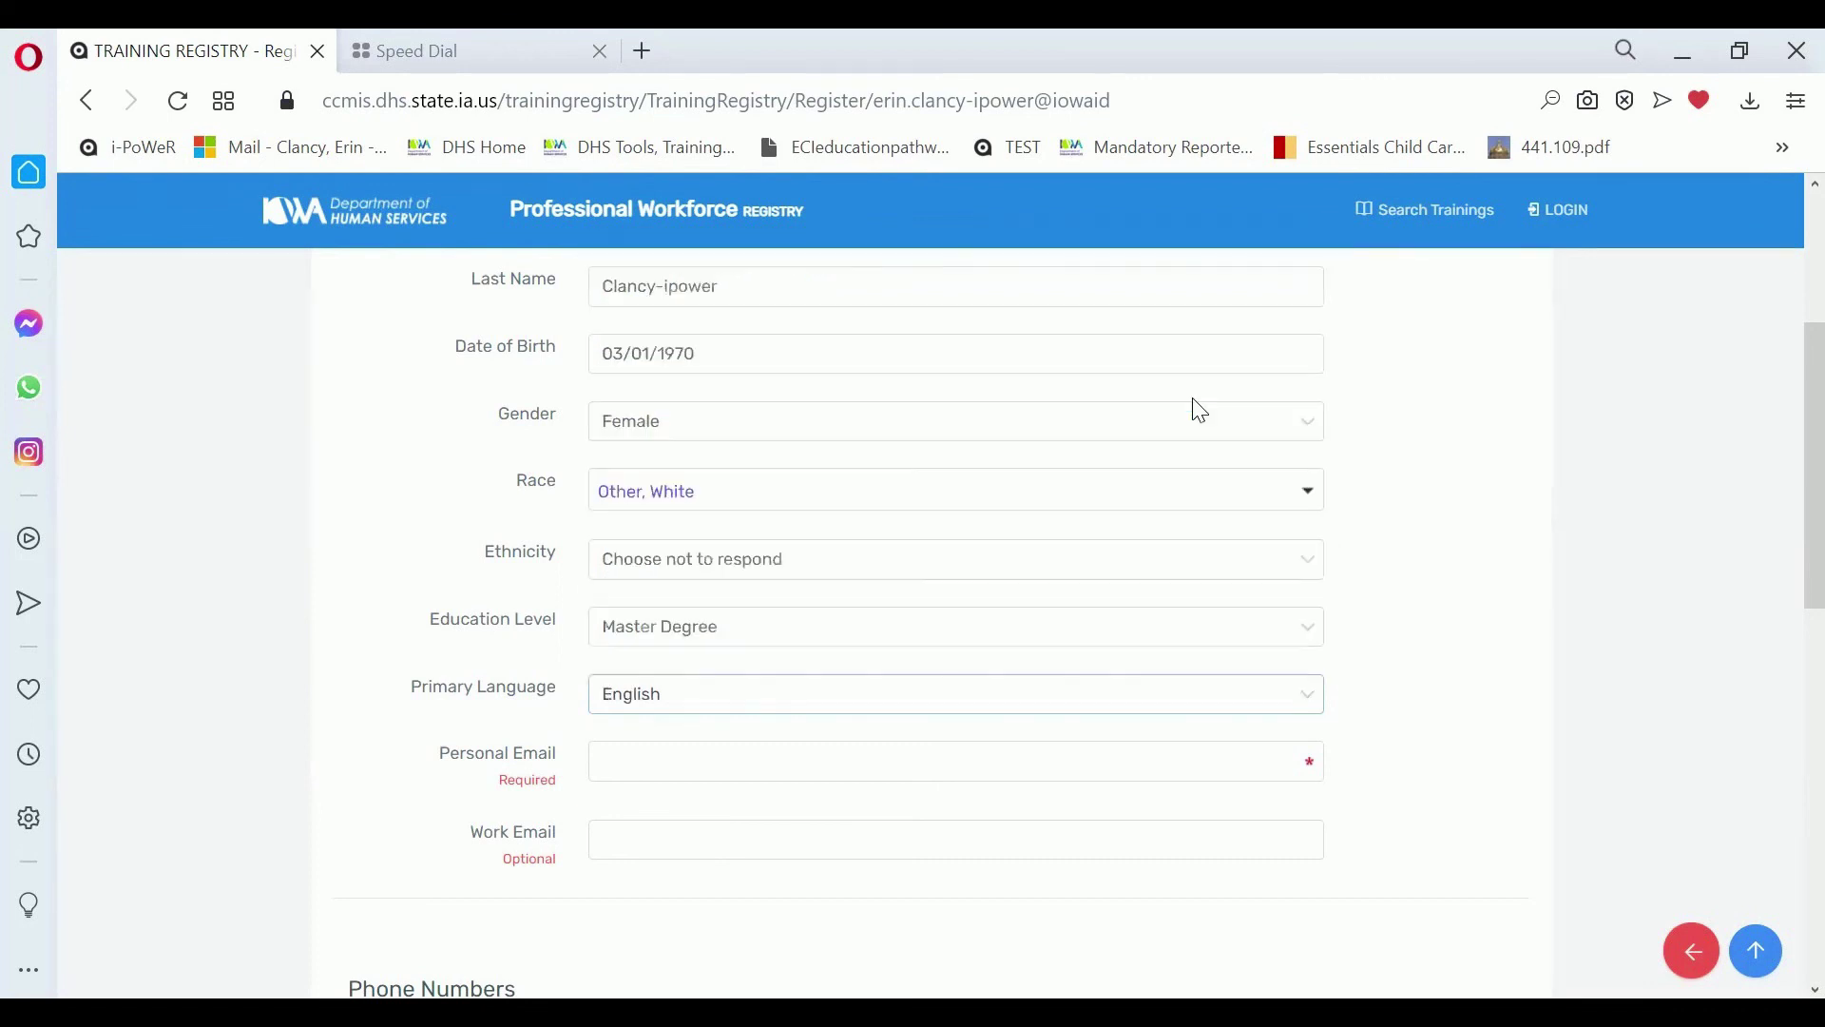
left_click(943, 766)
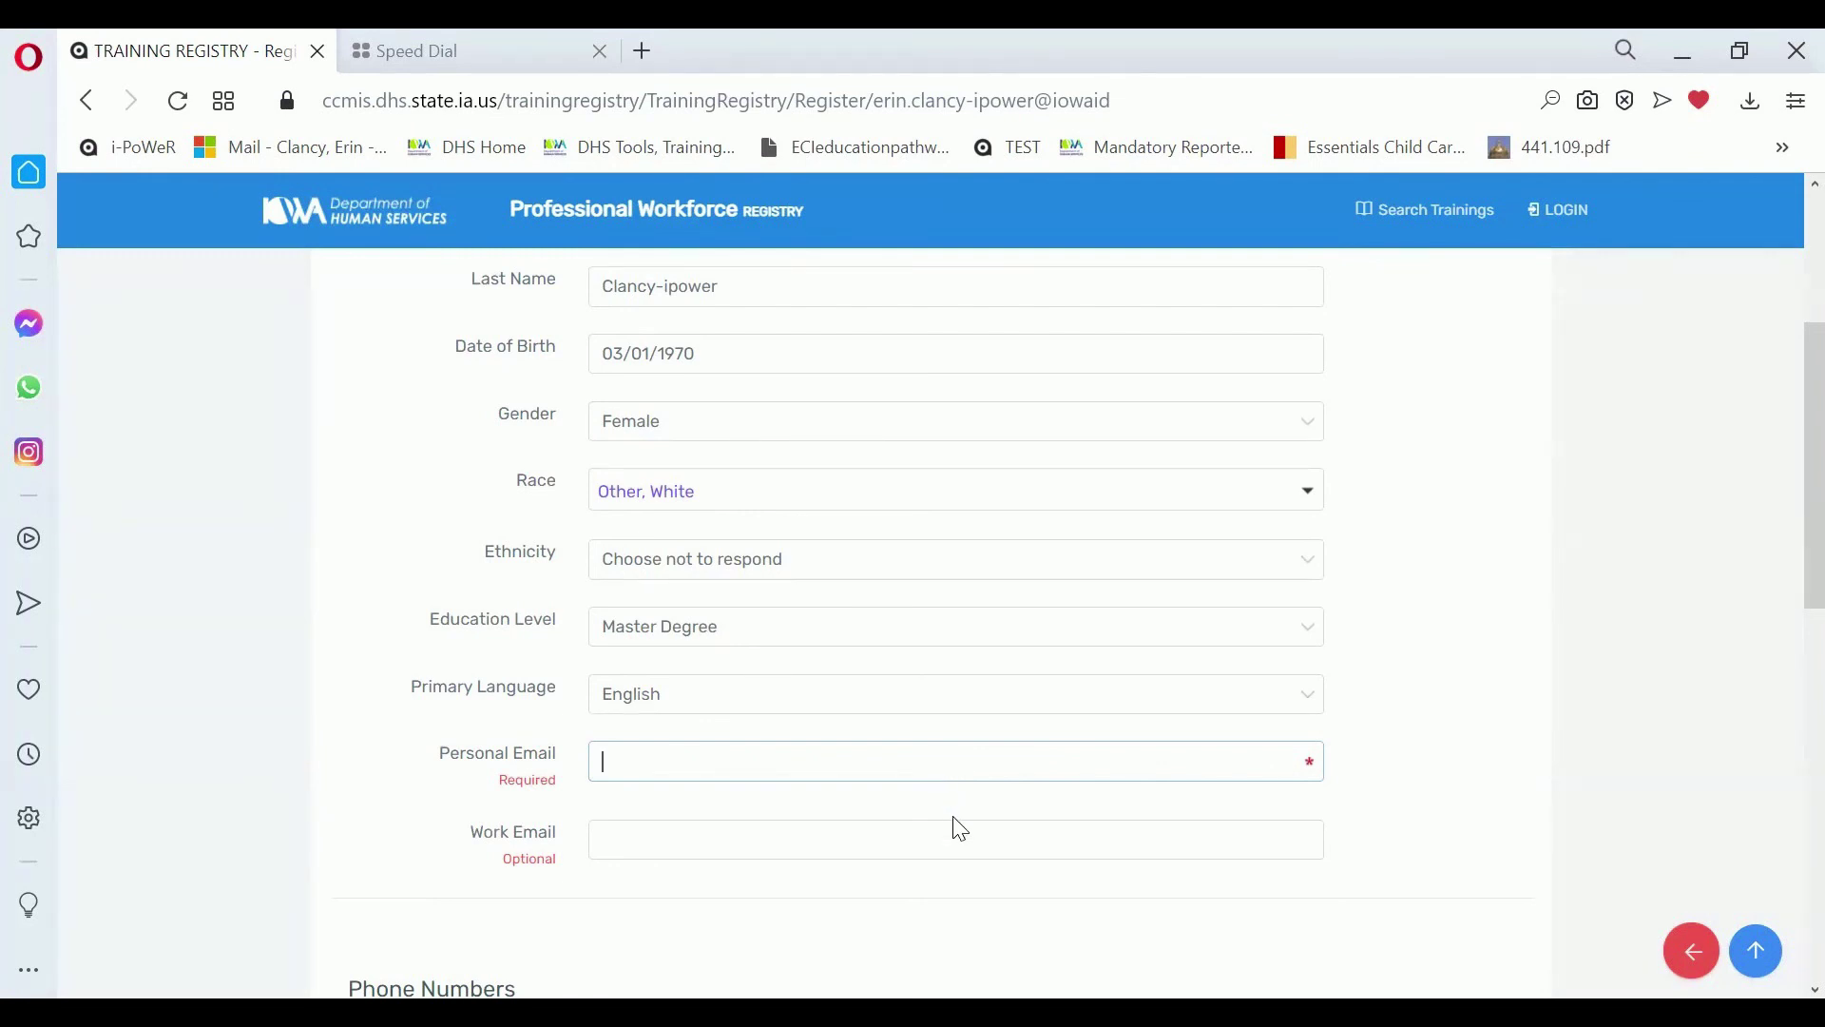
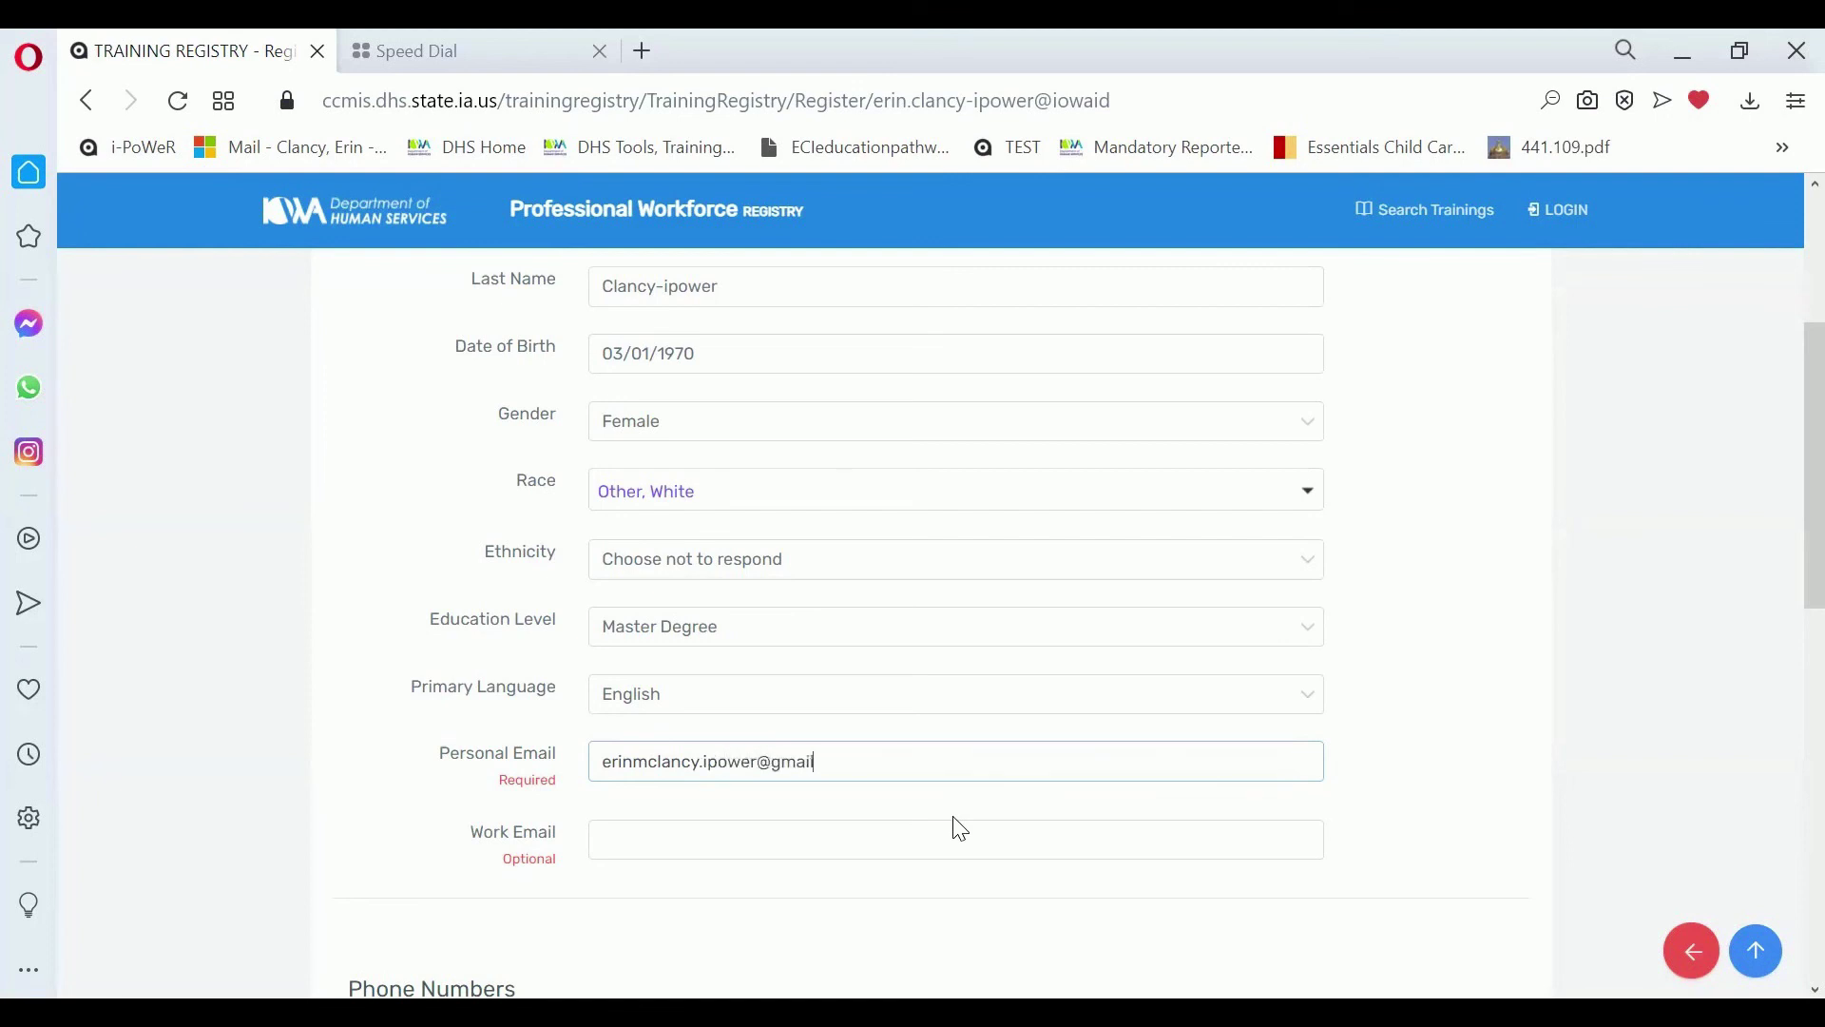
Type the personal Gmail address, fixing typos, then the work state email address
left_click(960, 828)
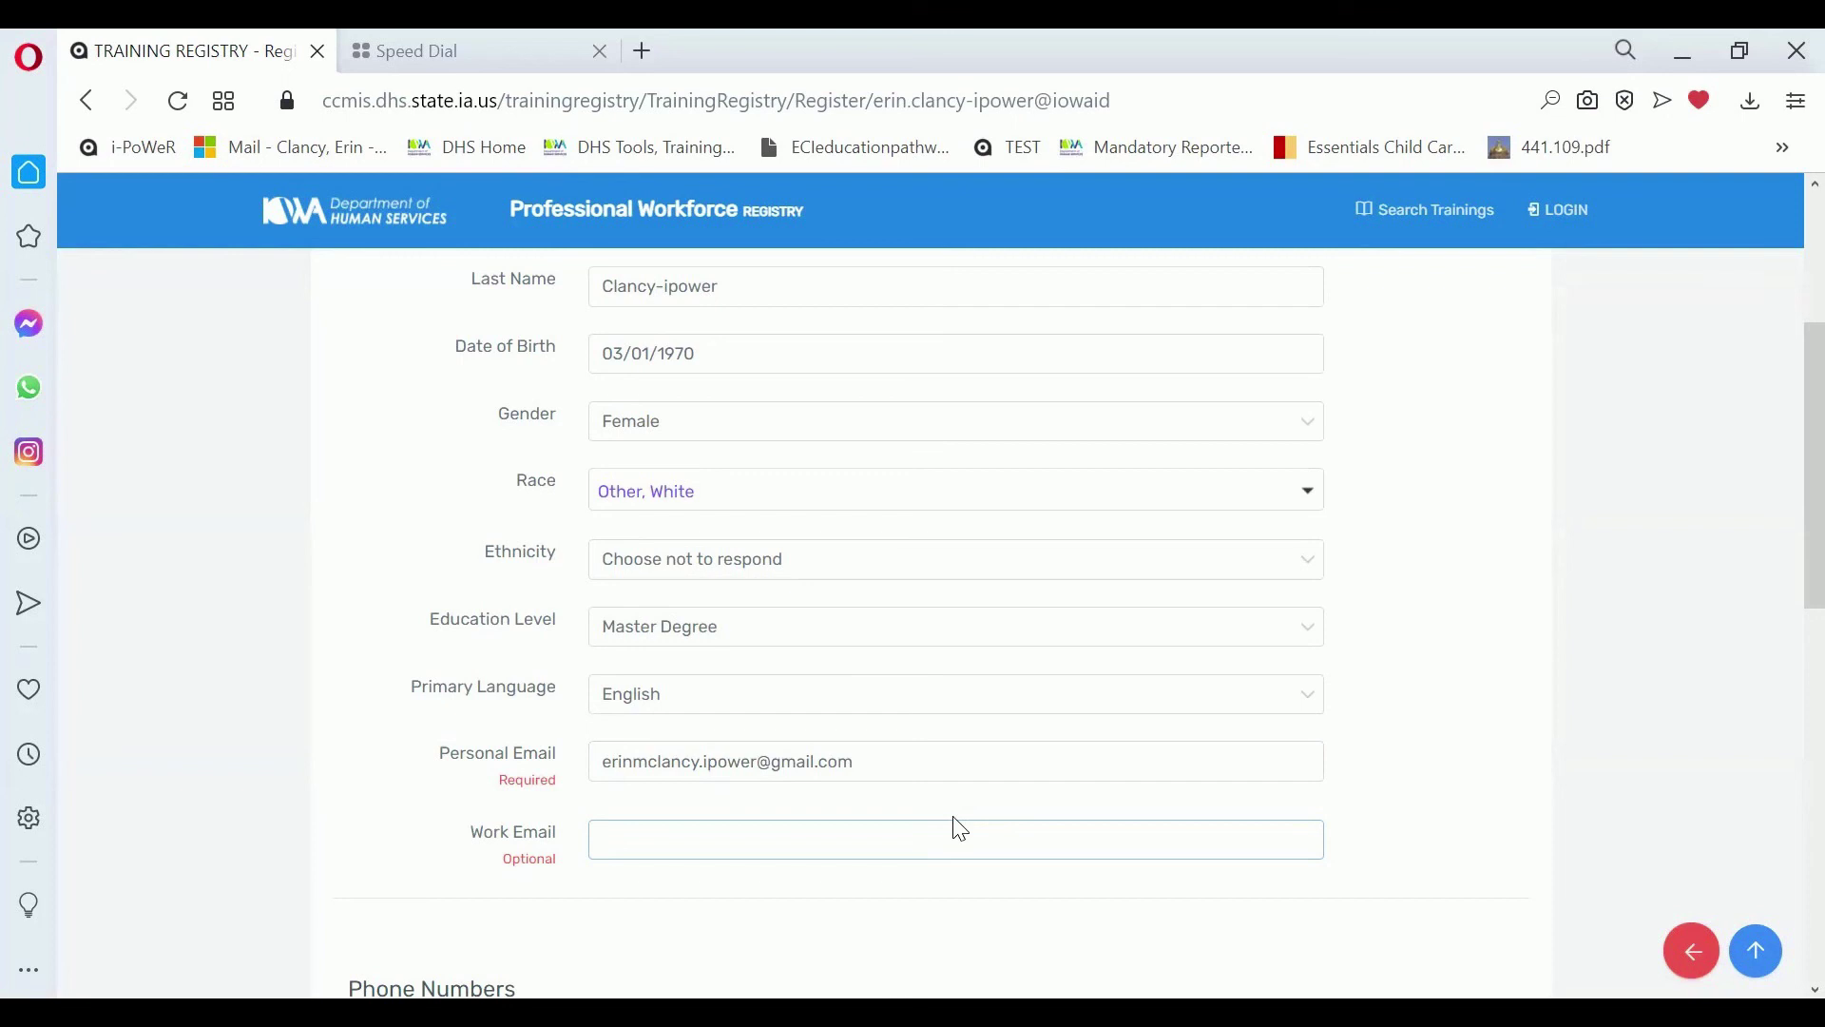
Enter the phone number as type Cell and remove the extra empty phone row
scroll(960, 829, "down", 5)
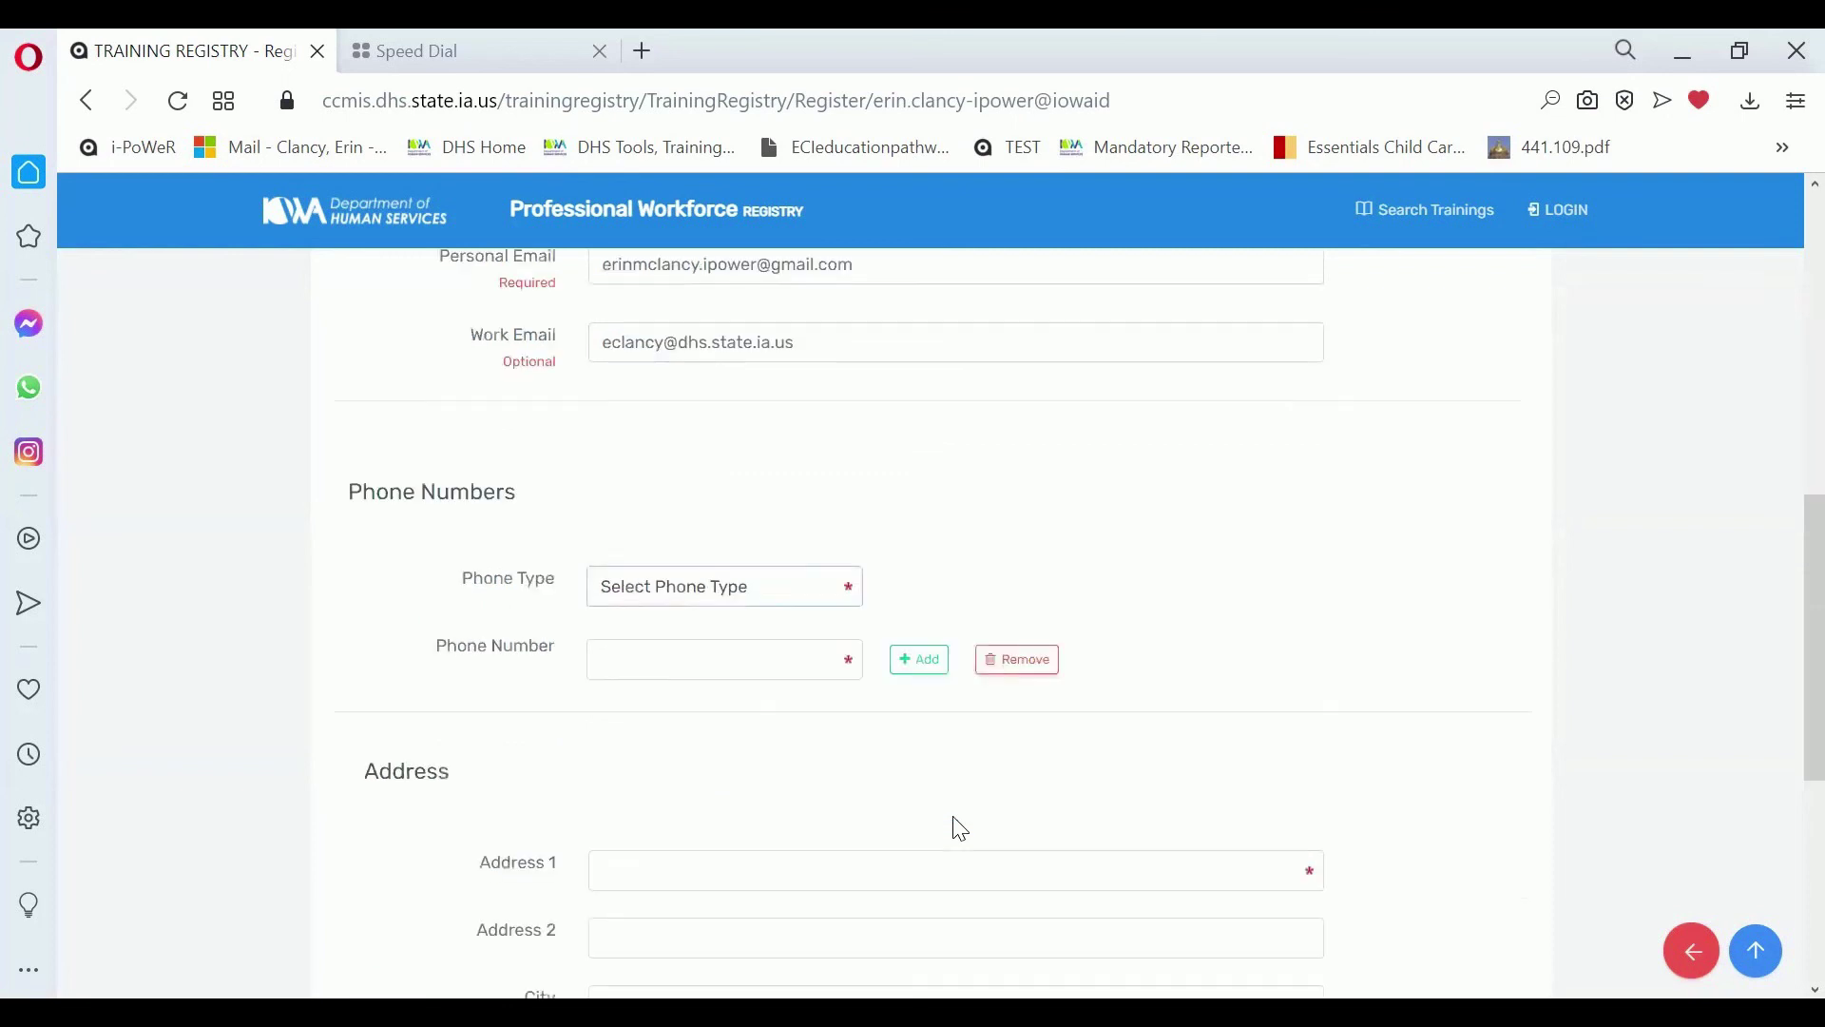
left_click(814, 601)
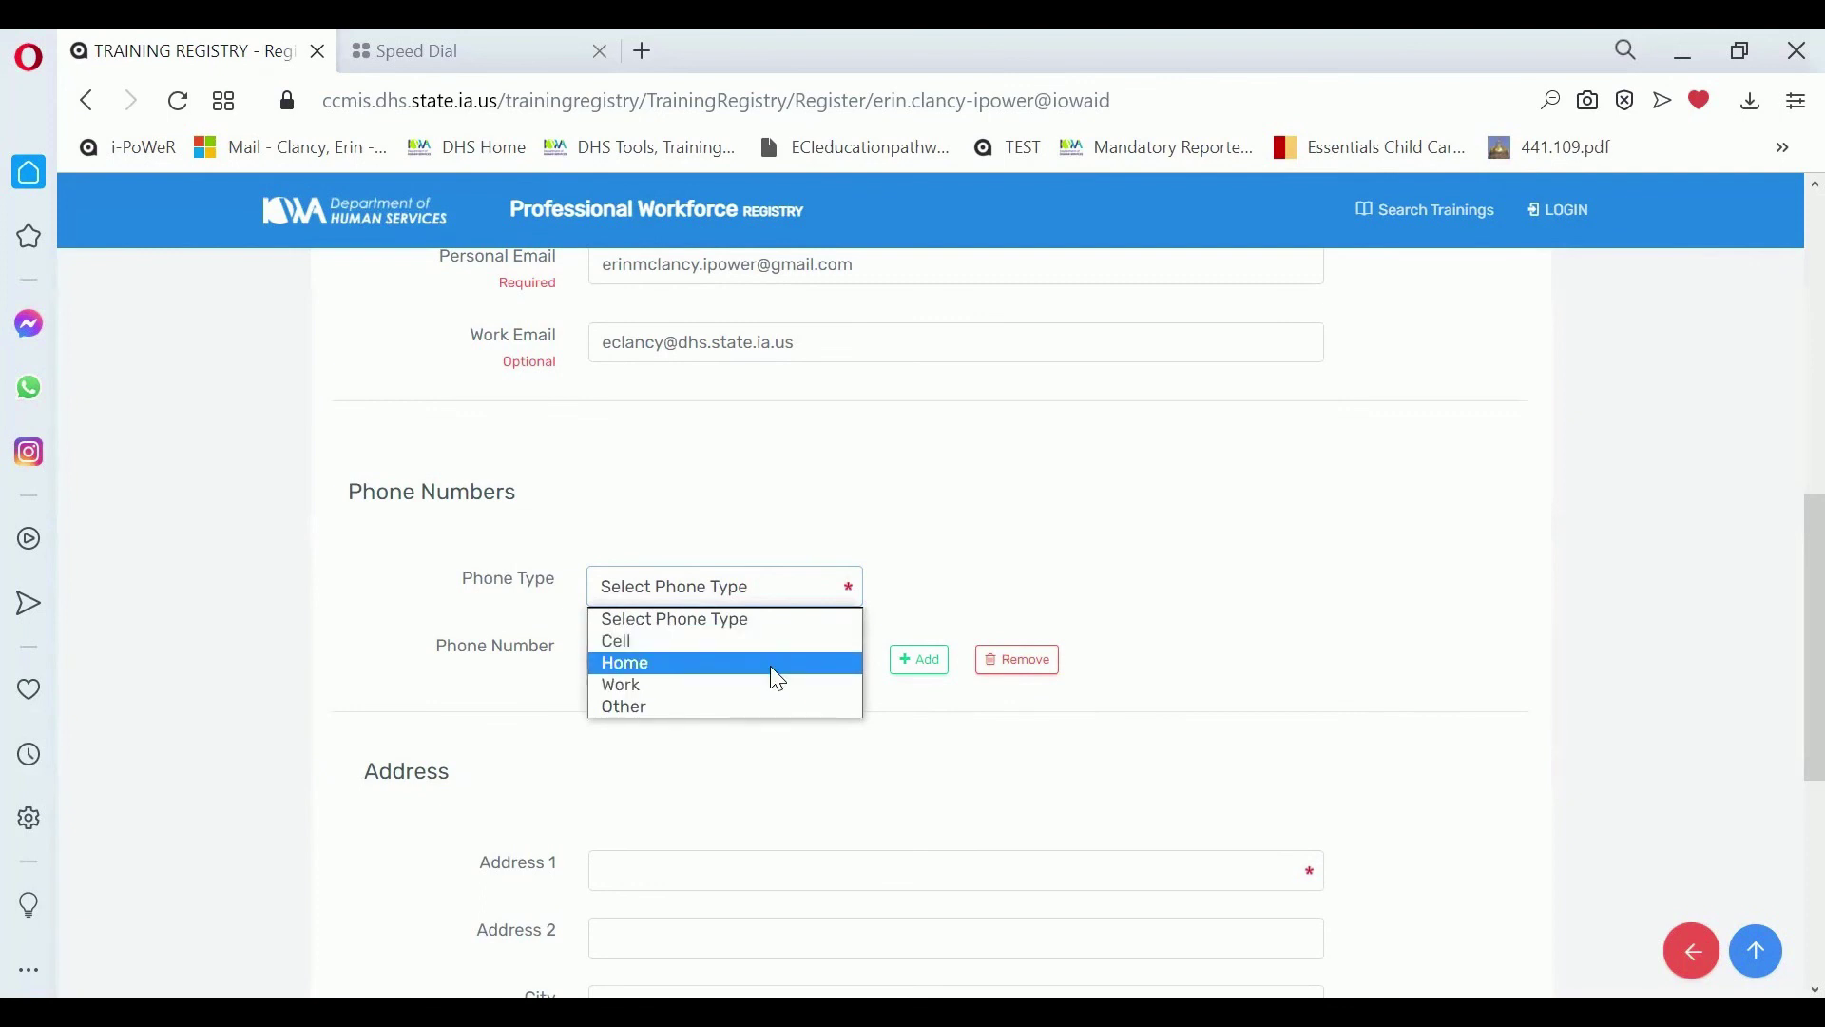
left_click(768, 639)
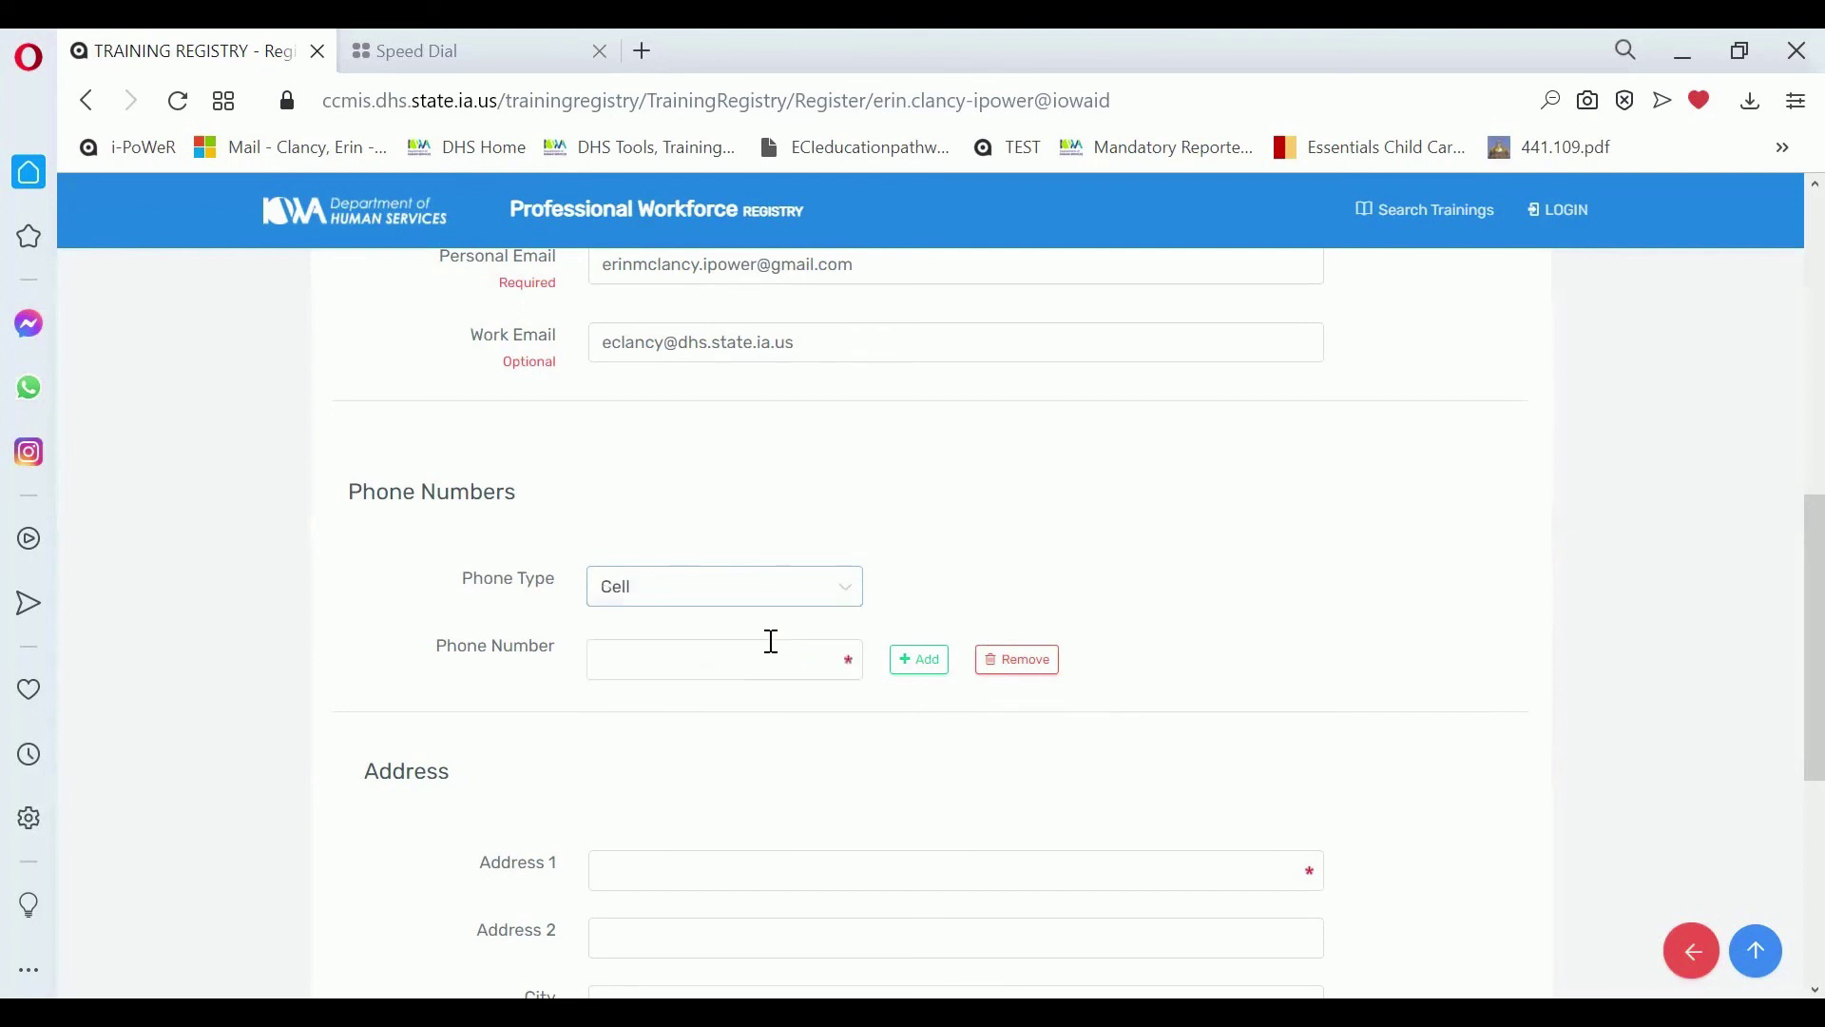
left_click(732, 657)
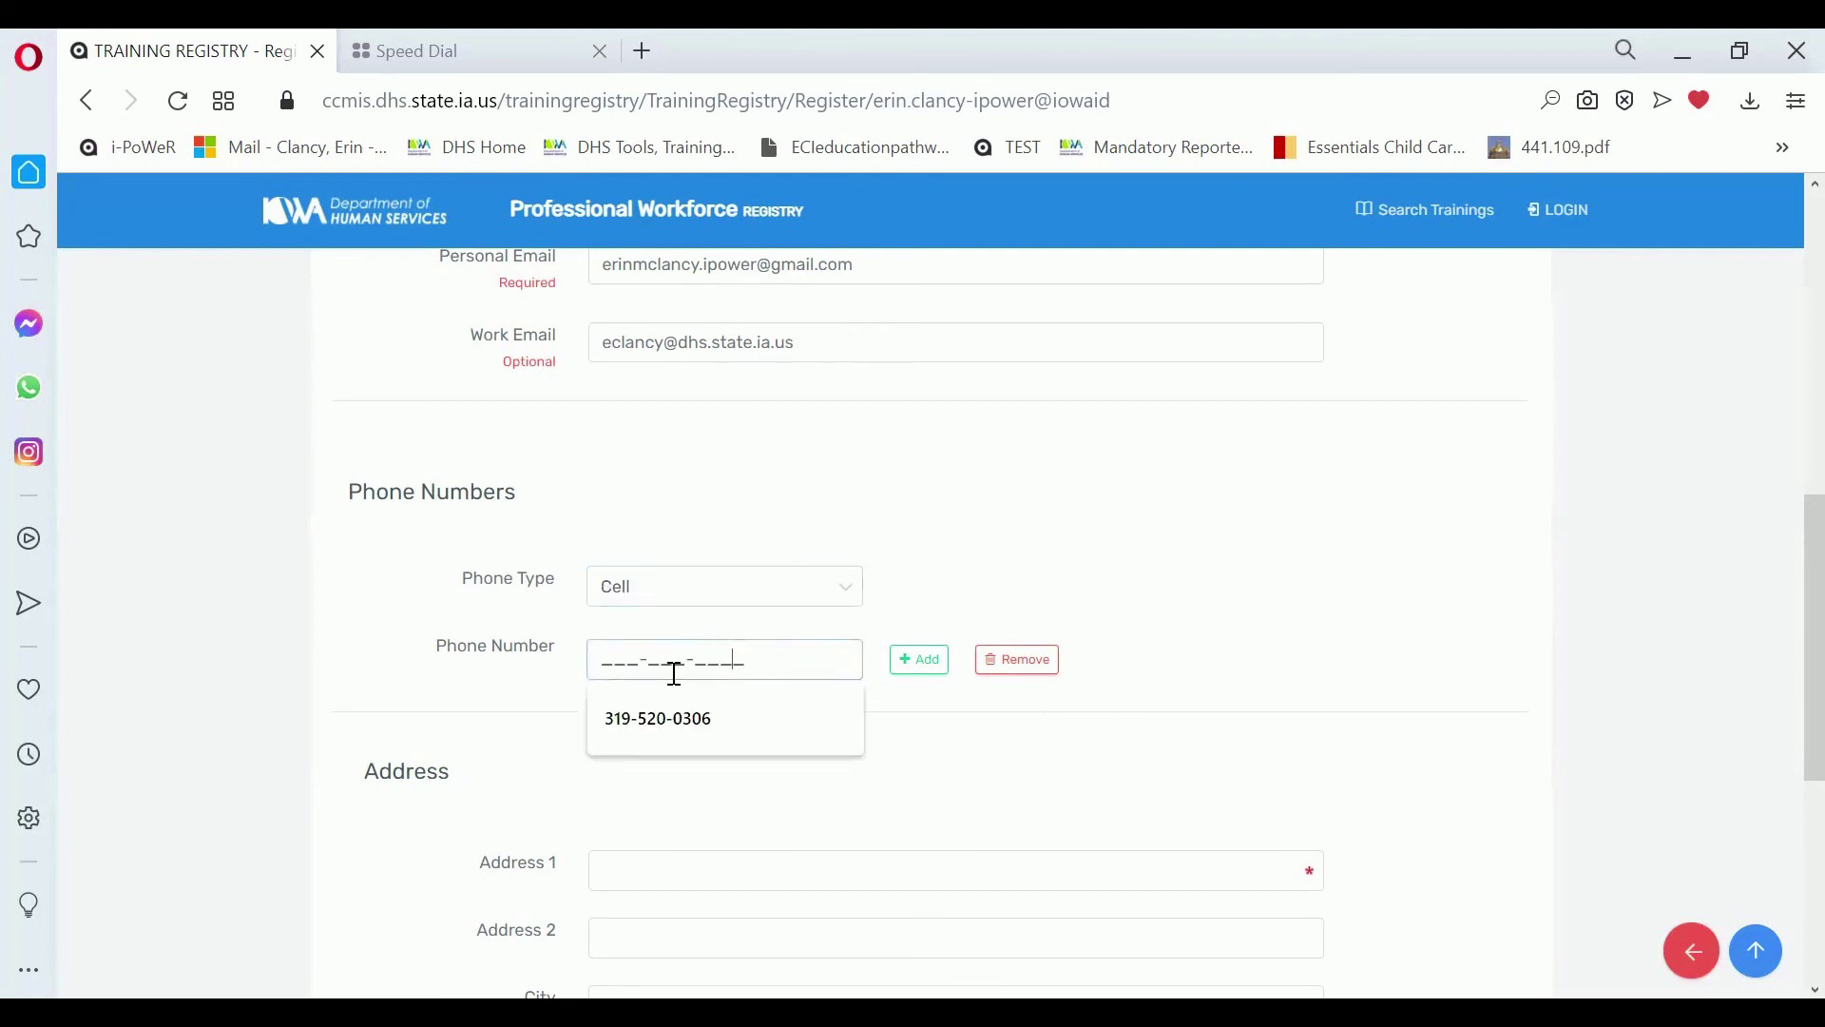
left_click(609, 659)
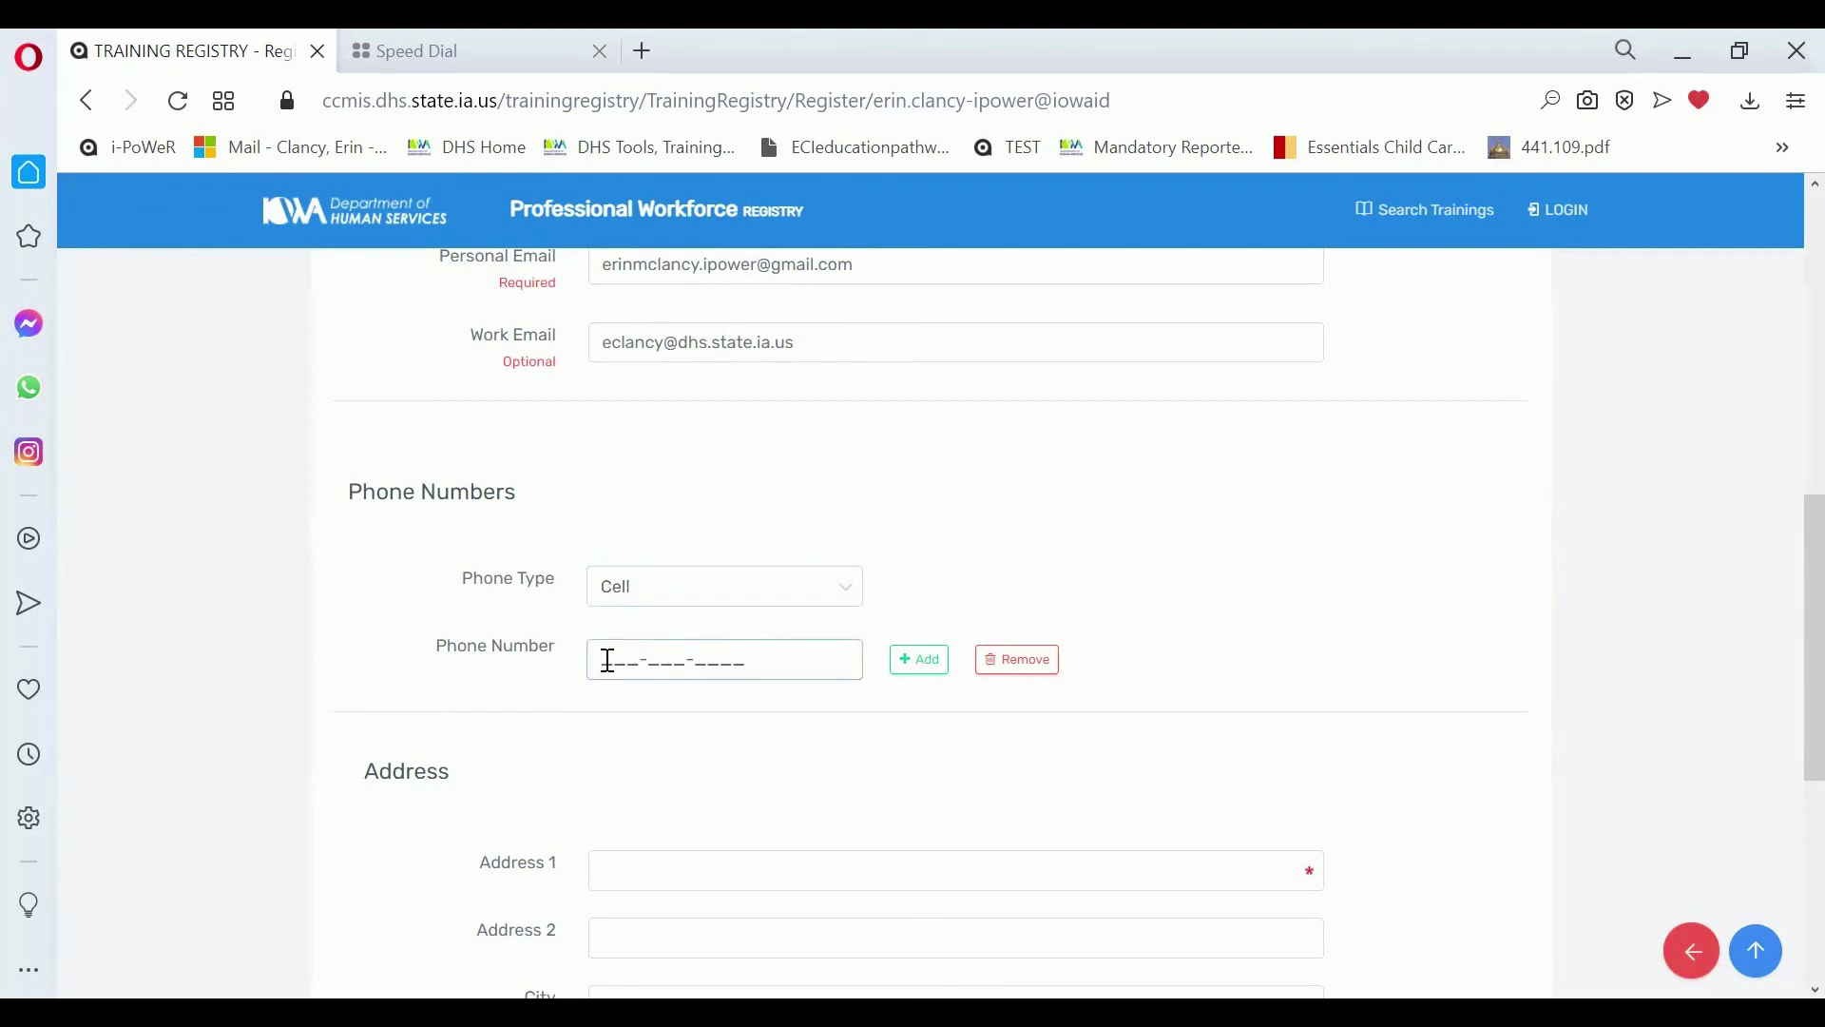
left_click(919, 660)
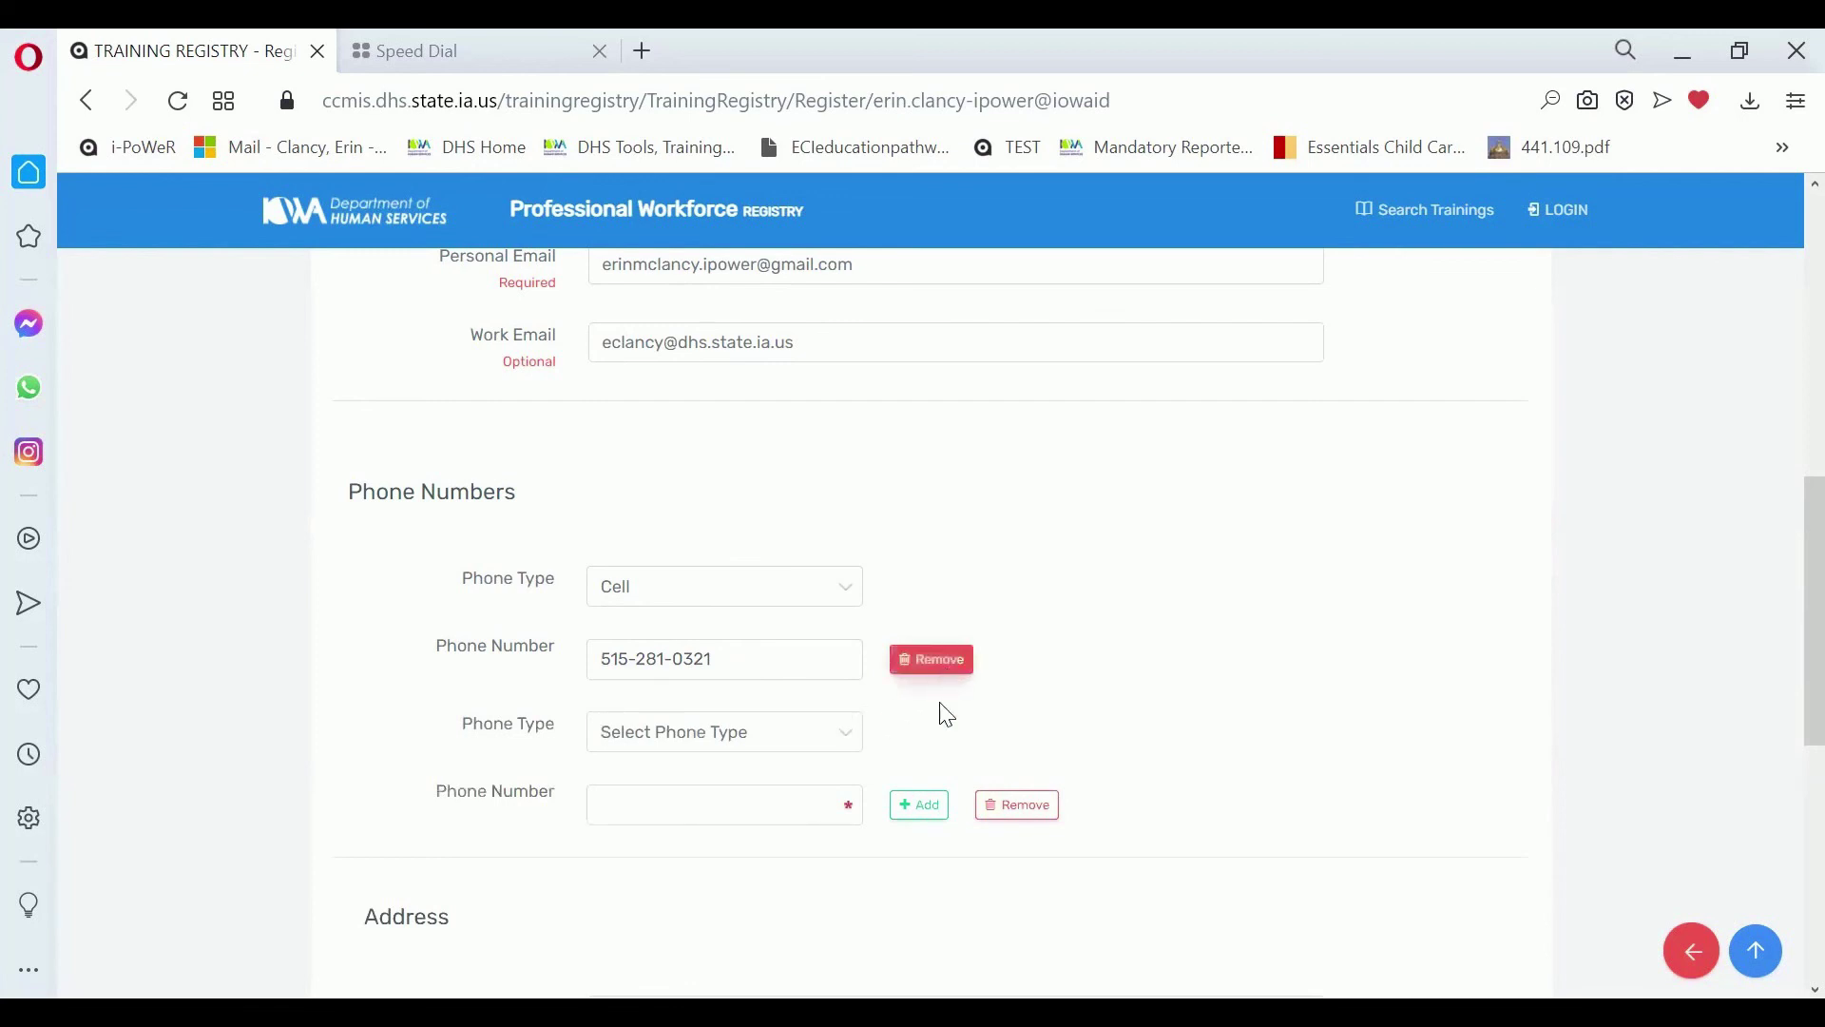
left_click(1015, 808)
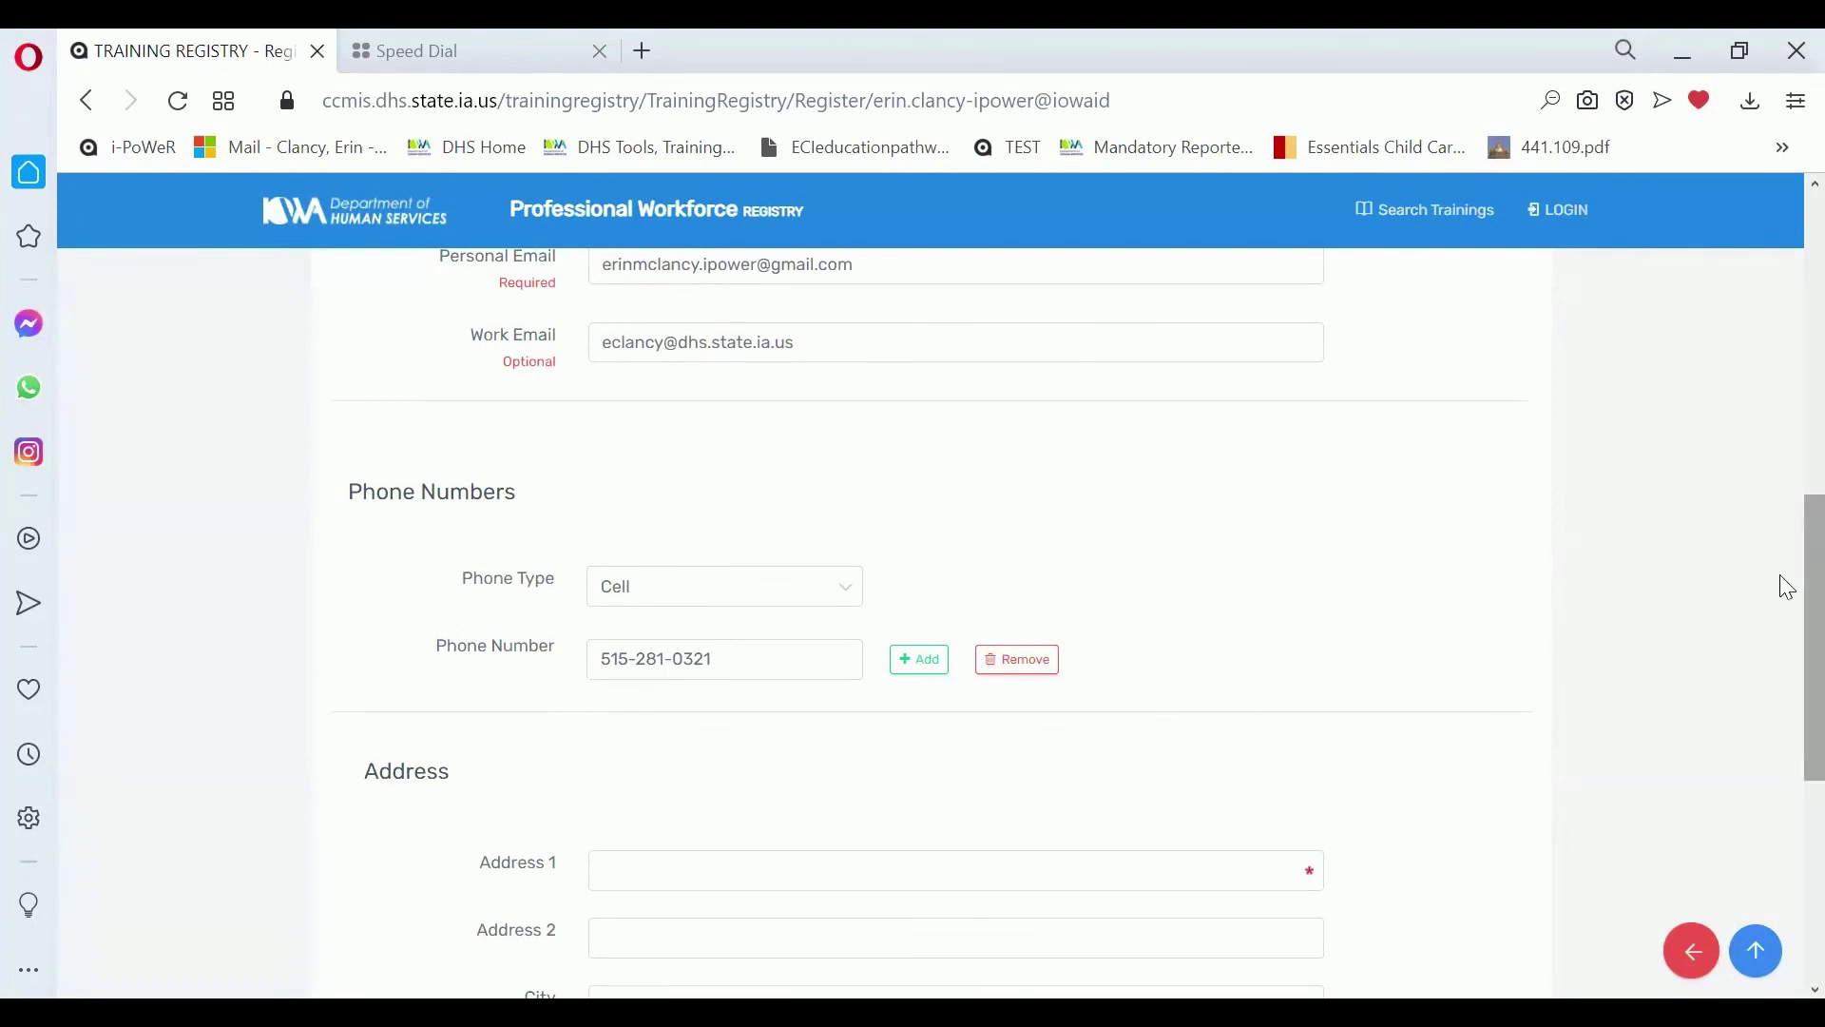
Enter the street address in Address 1 and the city name
scroll(1783, 608, "down", 3)
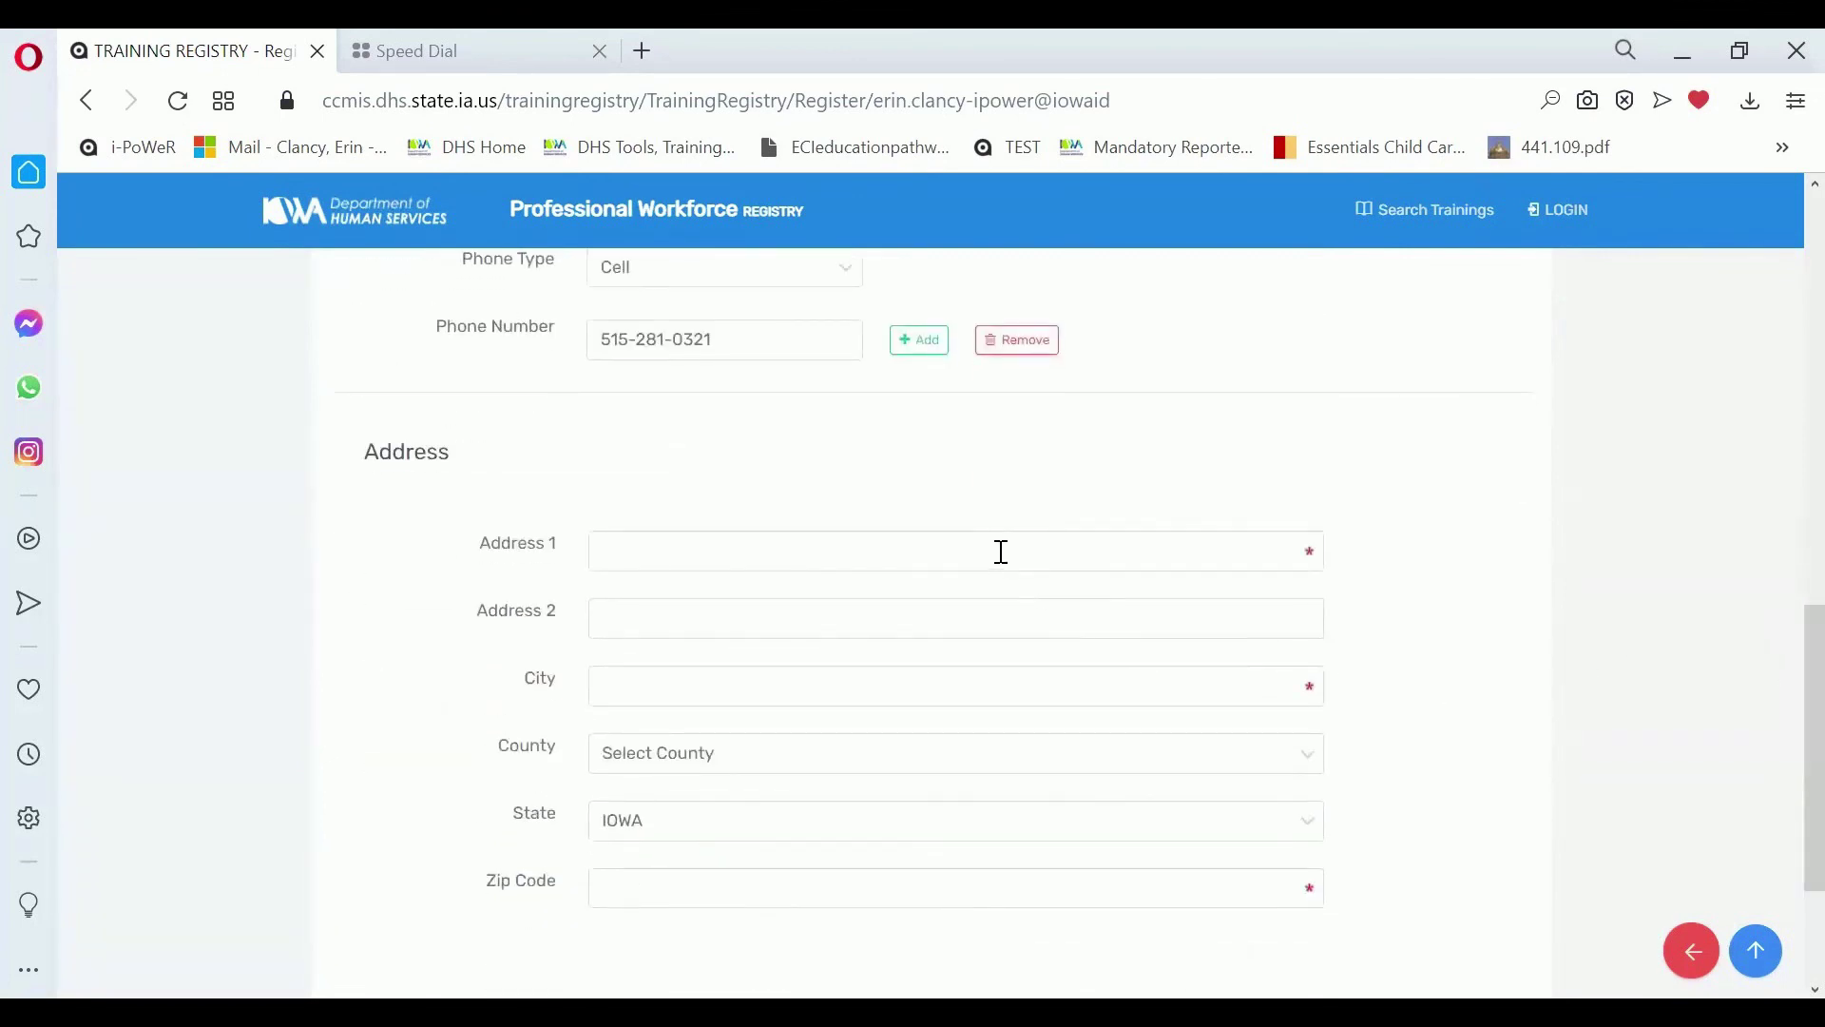
left_click(1002, 552)
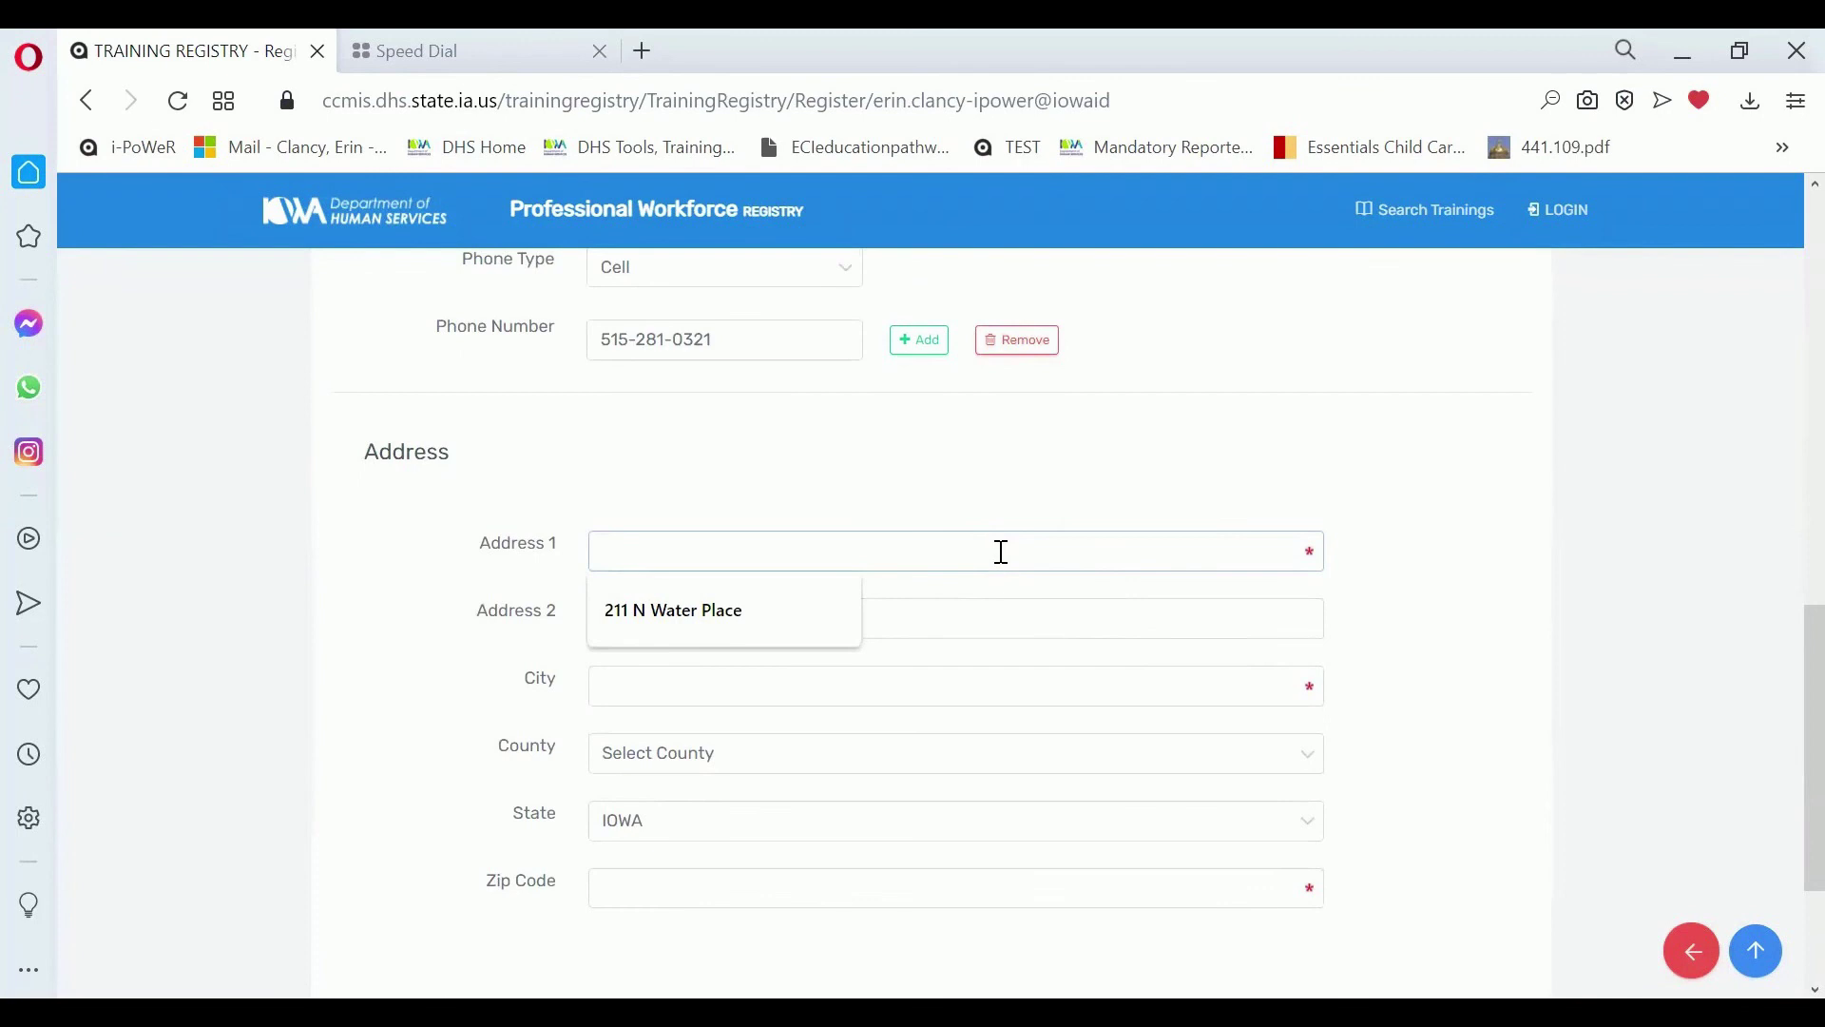
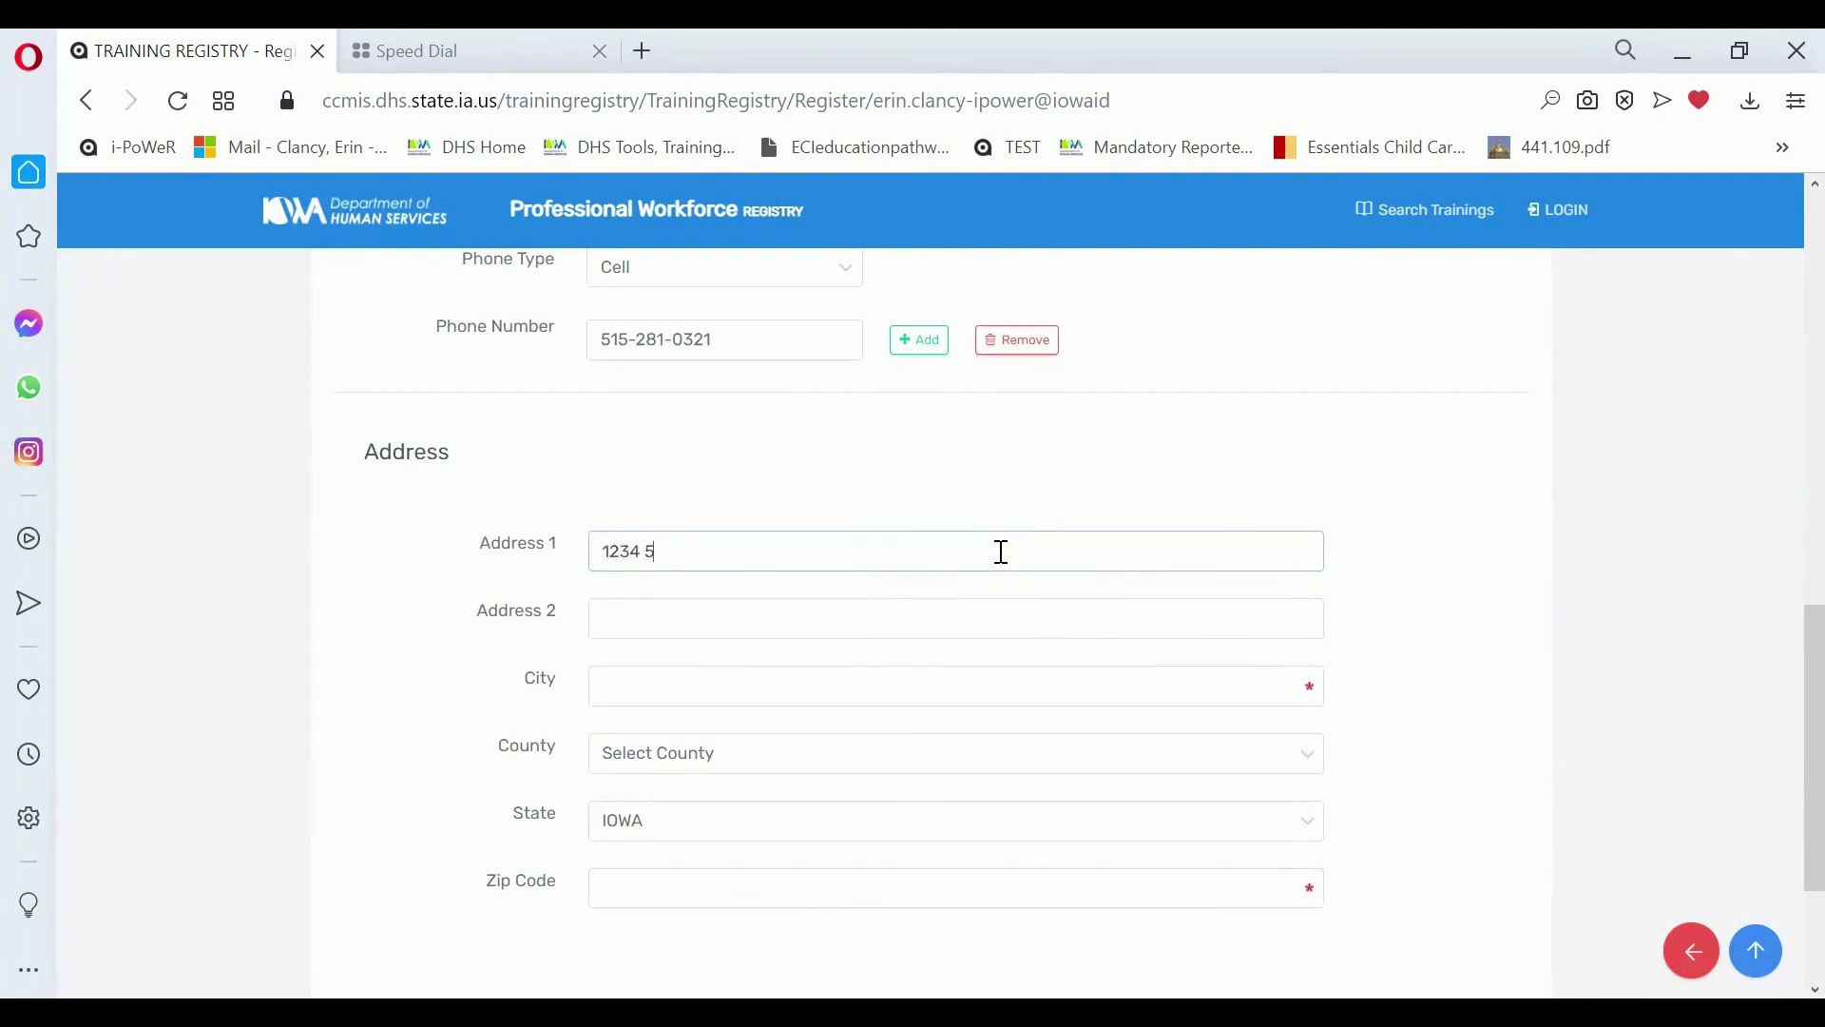
key("Tab")
key("Tab")
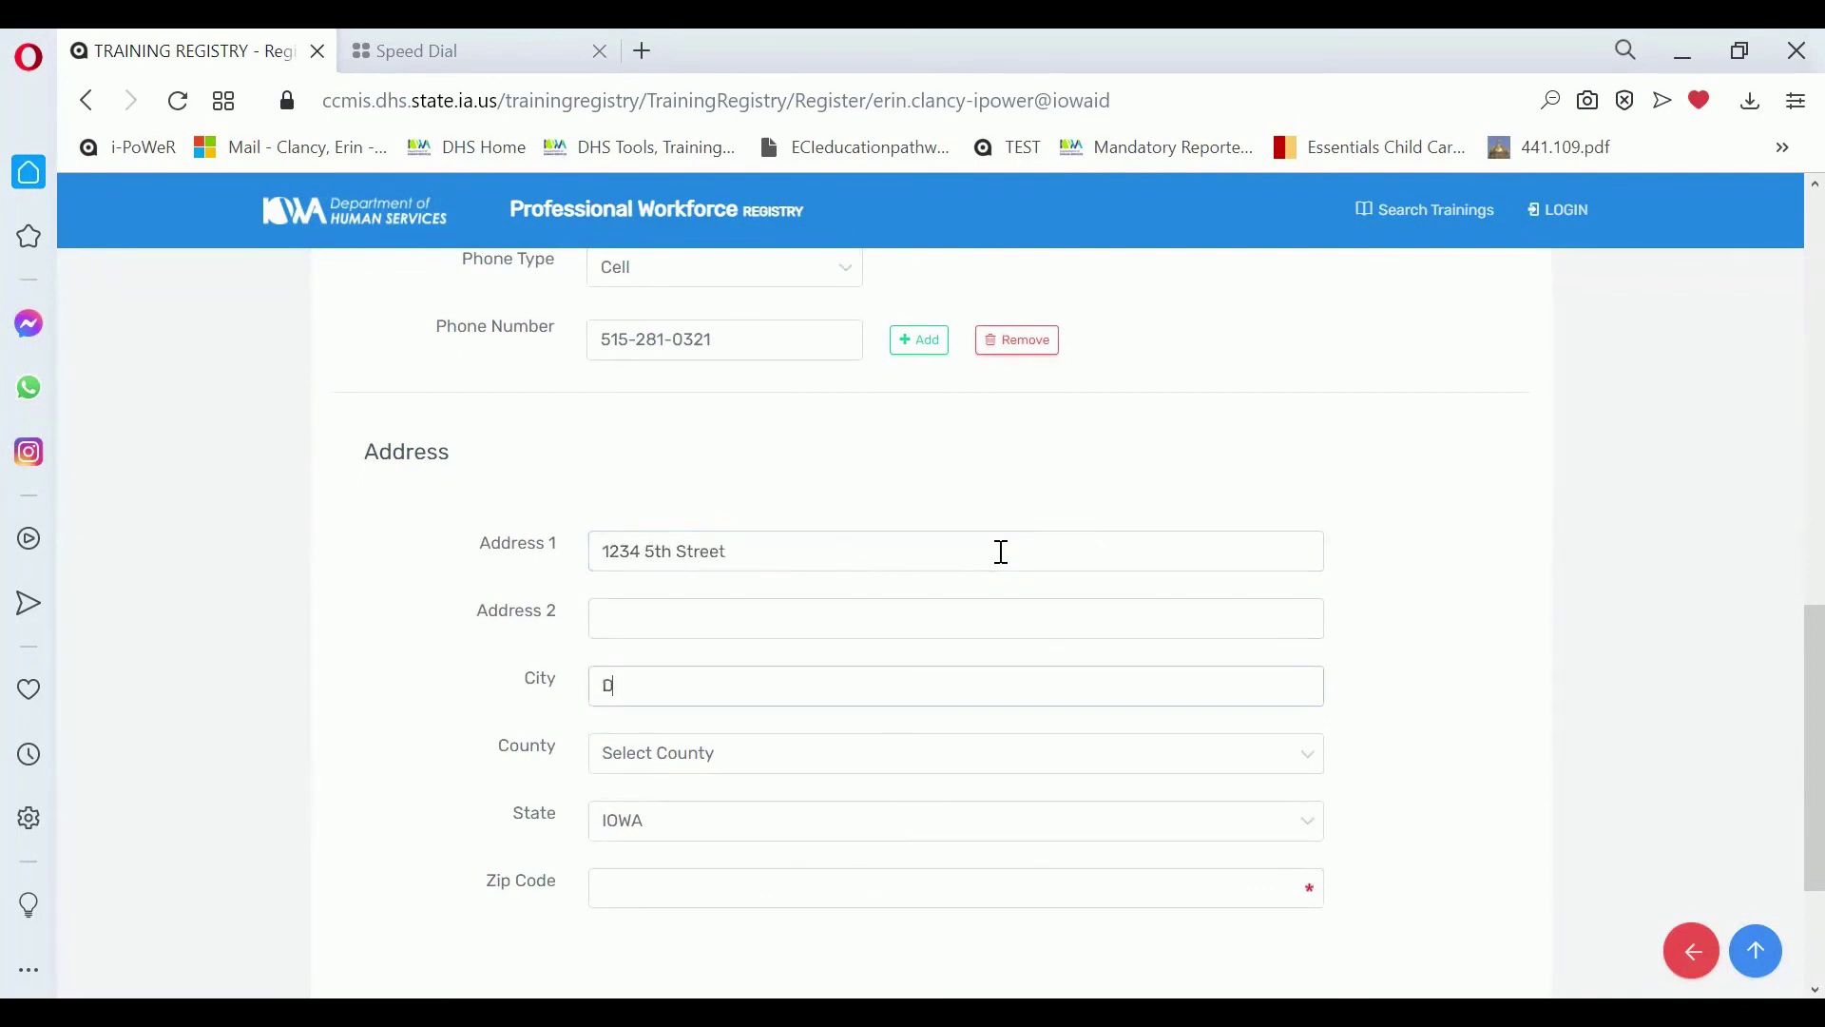
key("Tab")
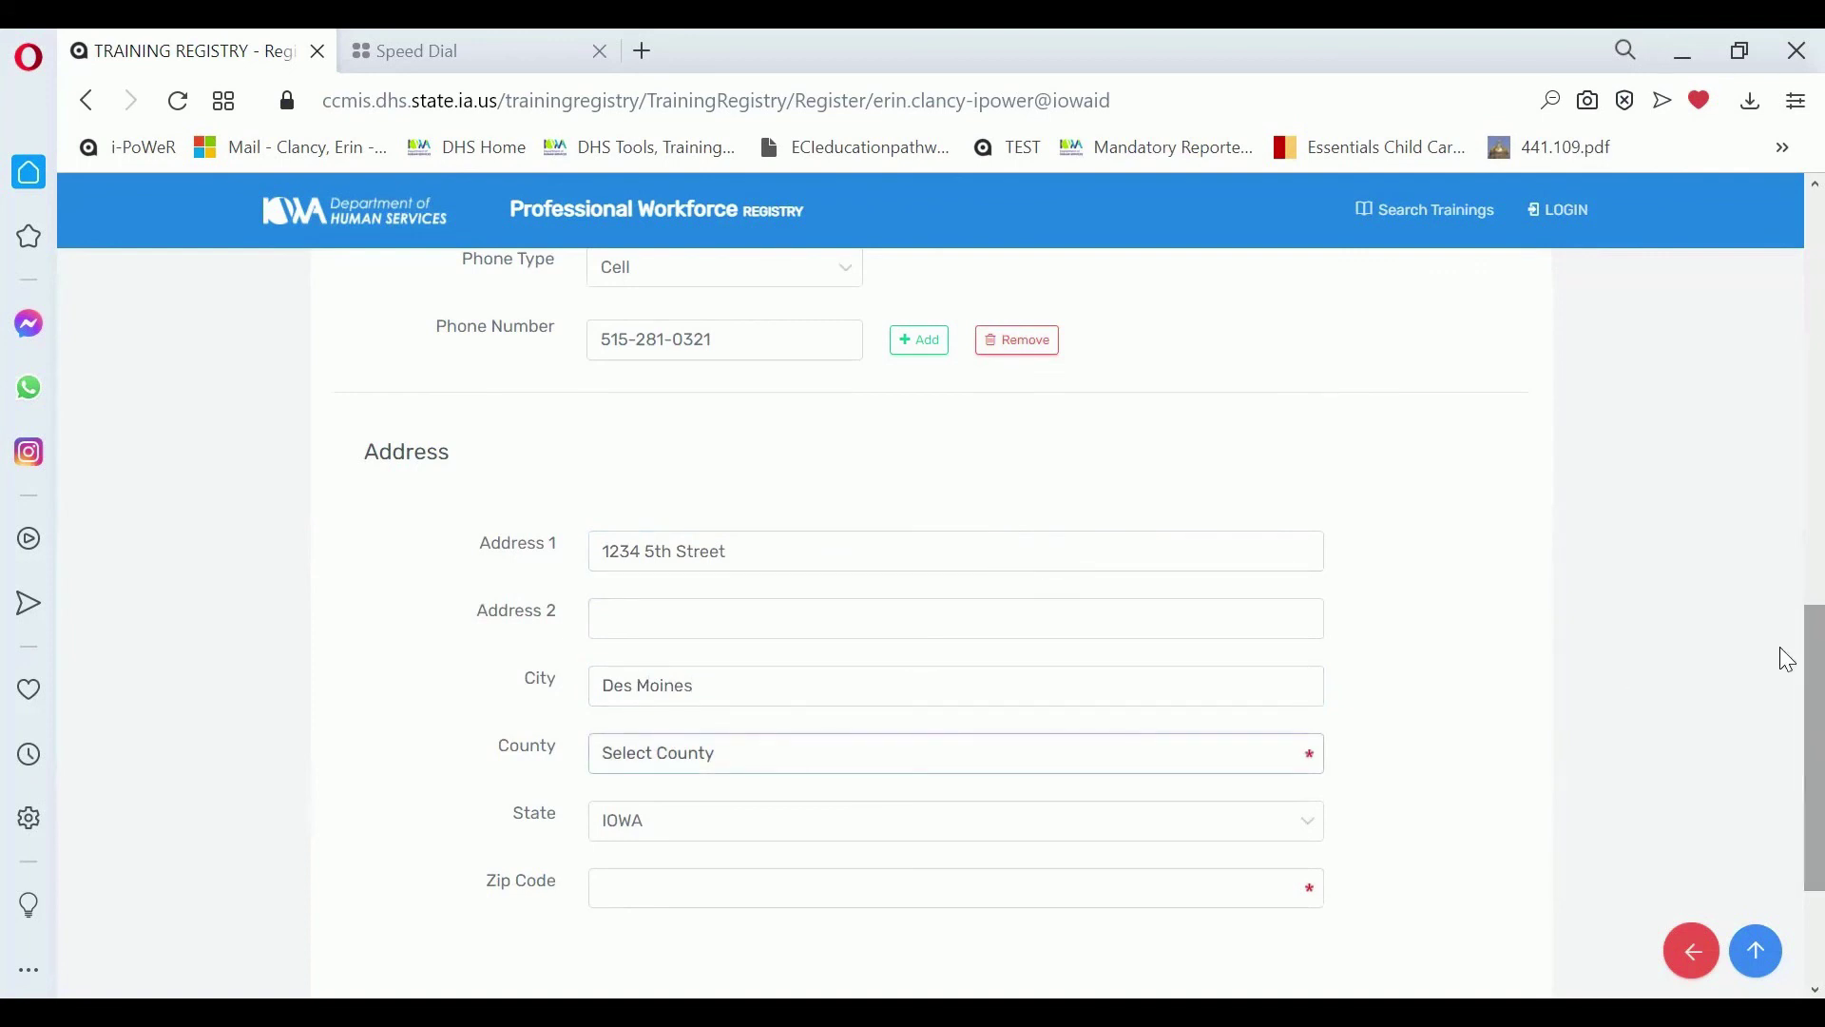
Choose Polk as the county and enter the five-digit zip code
scroll(1782, 704, "down", 3)
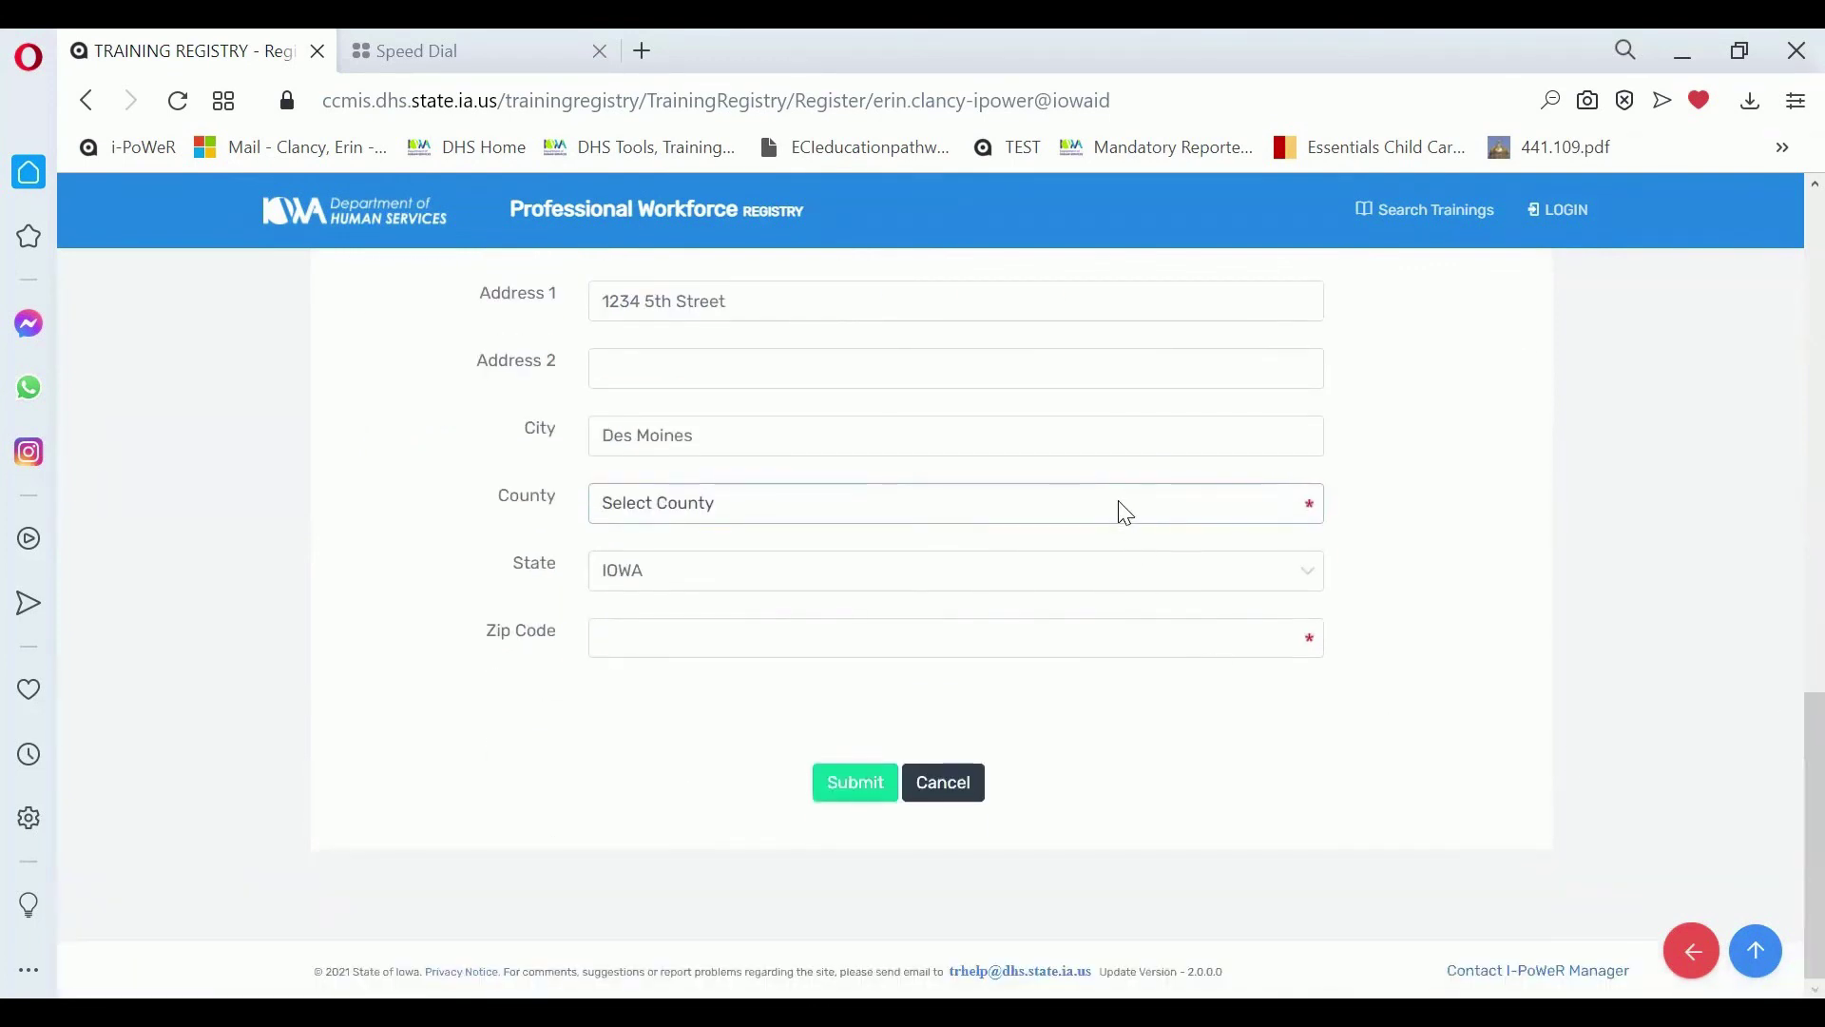
left_click(1119, 504)
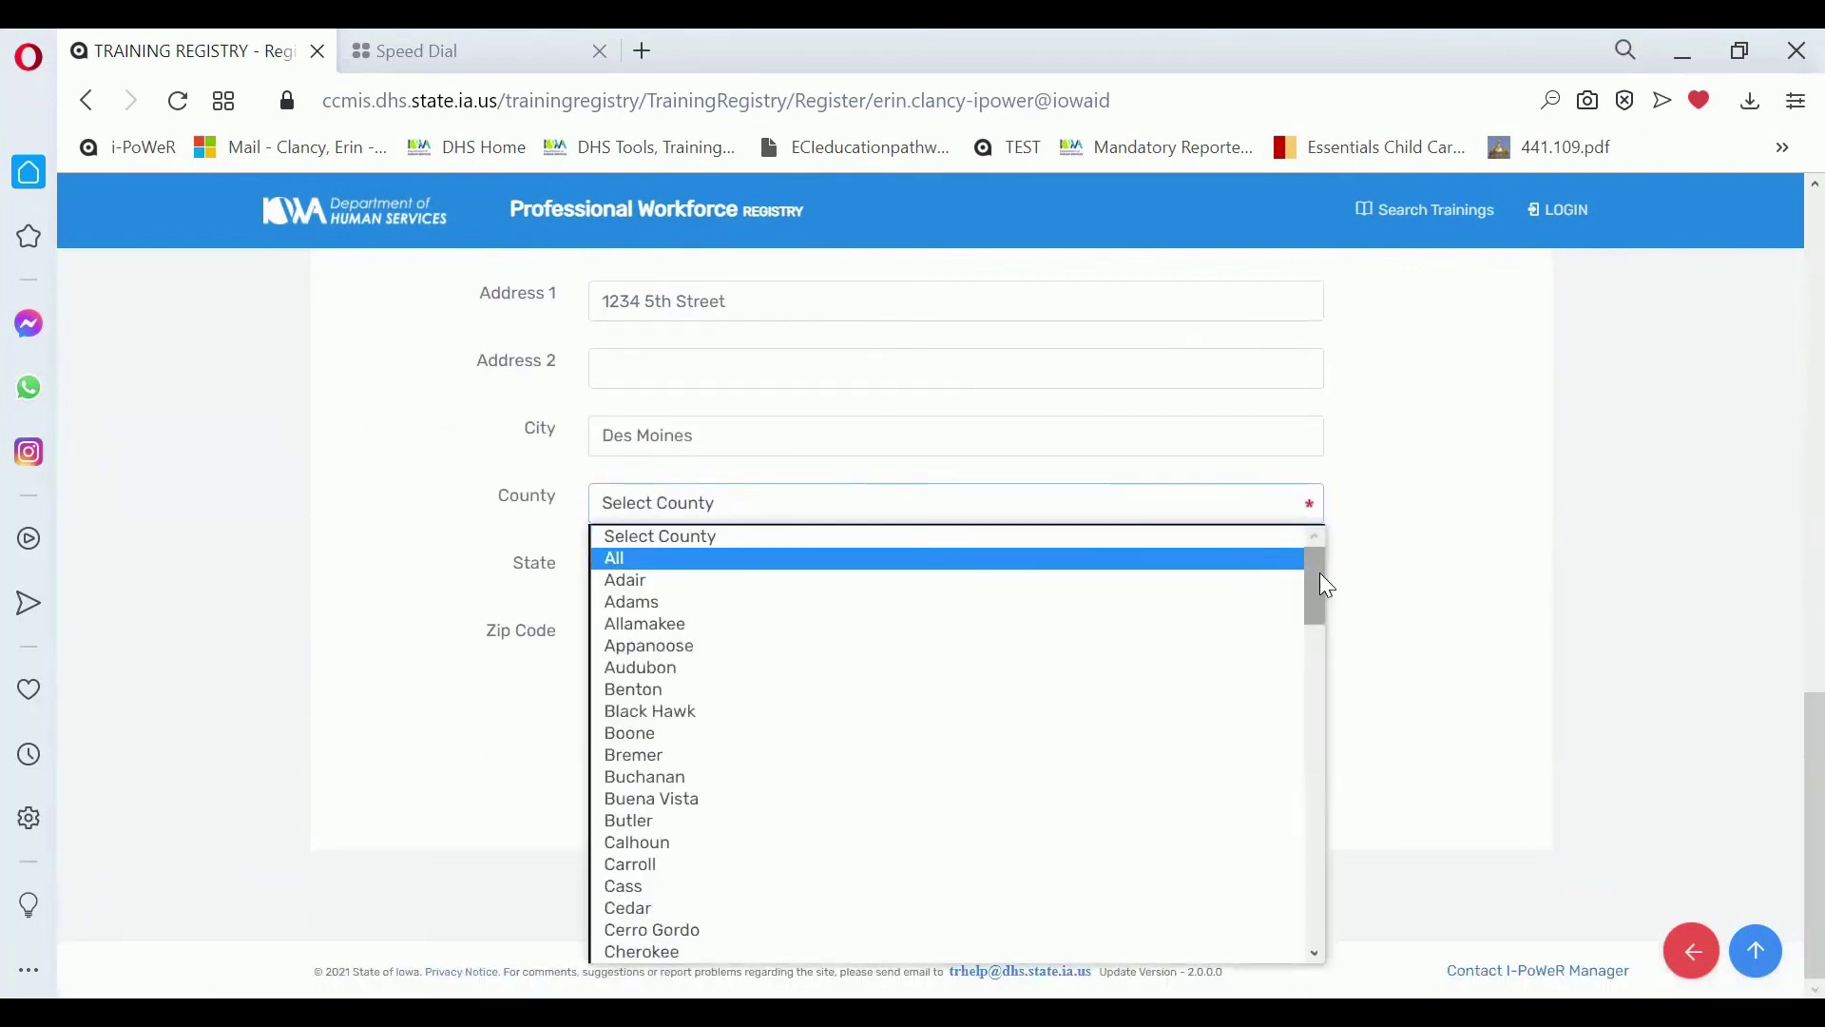
left_click_drag(1320, 574, 1373, 847)
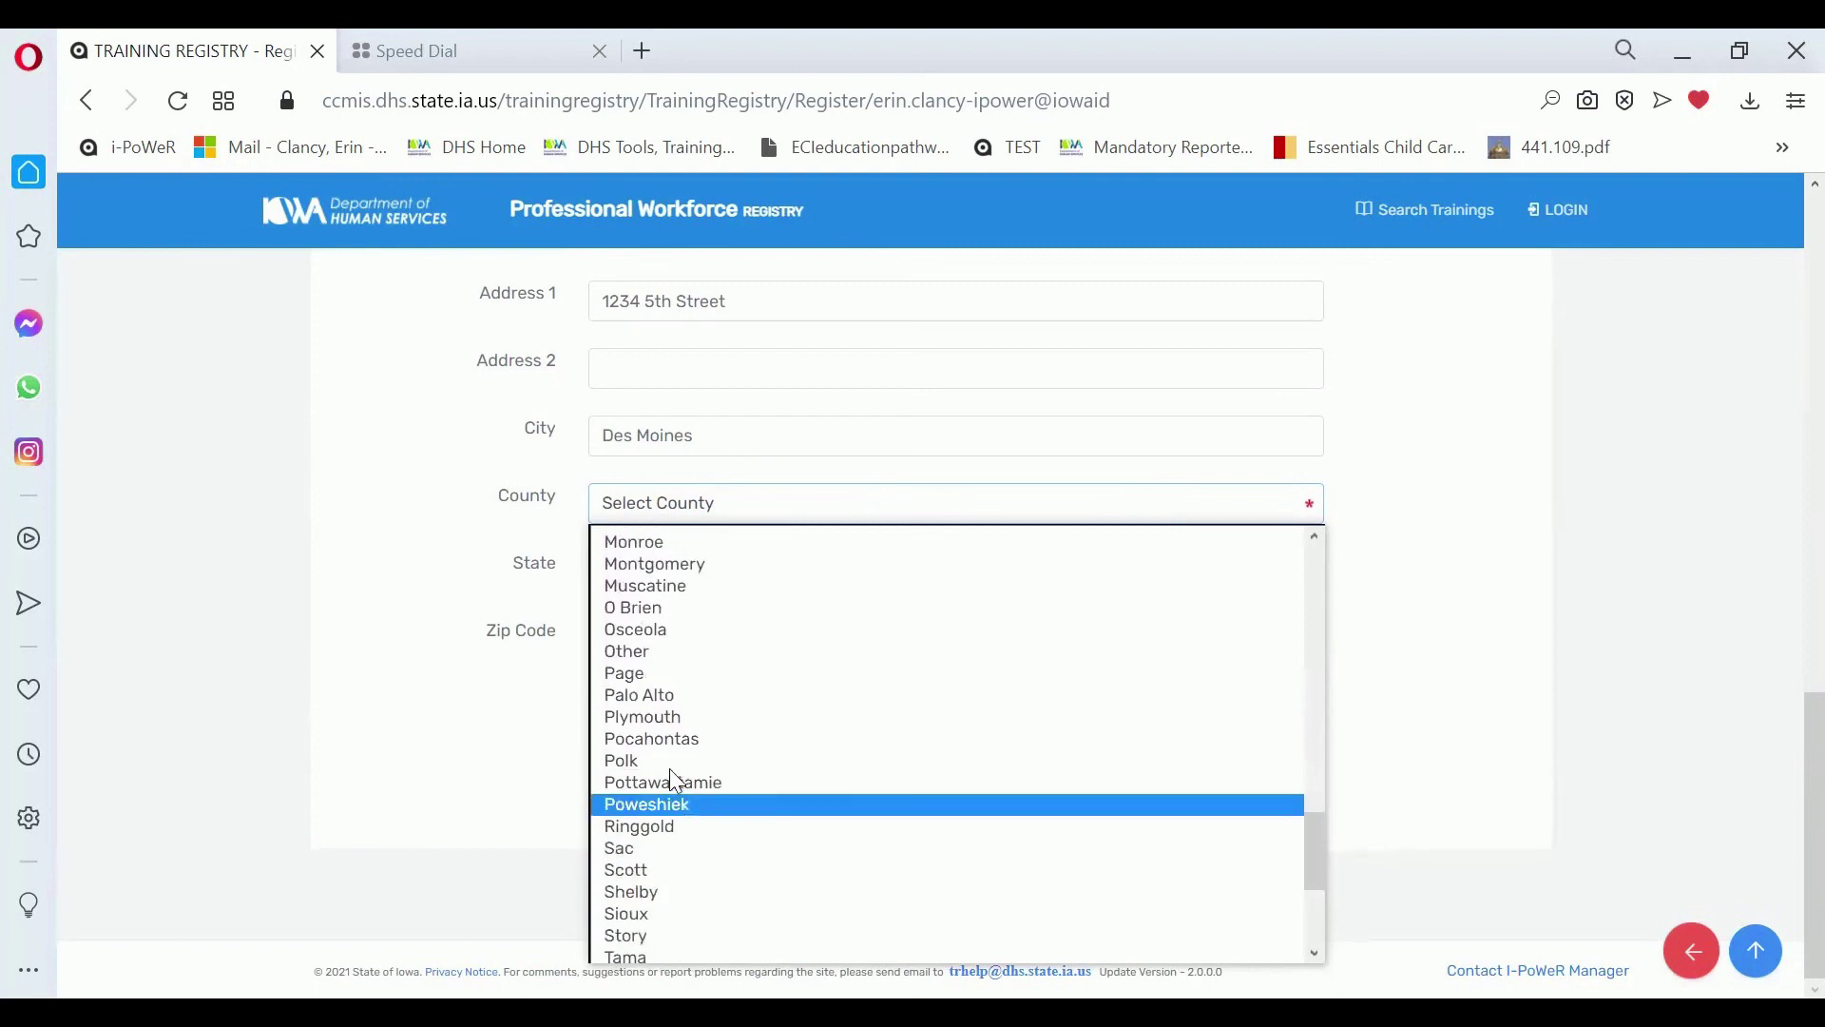
left_click(646, 761)
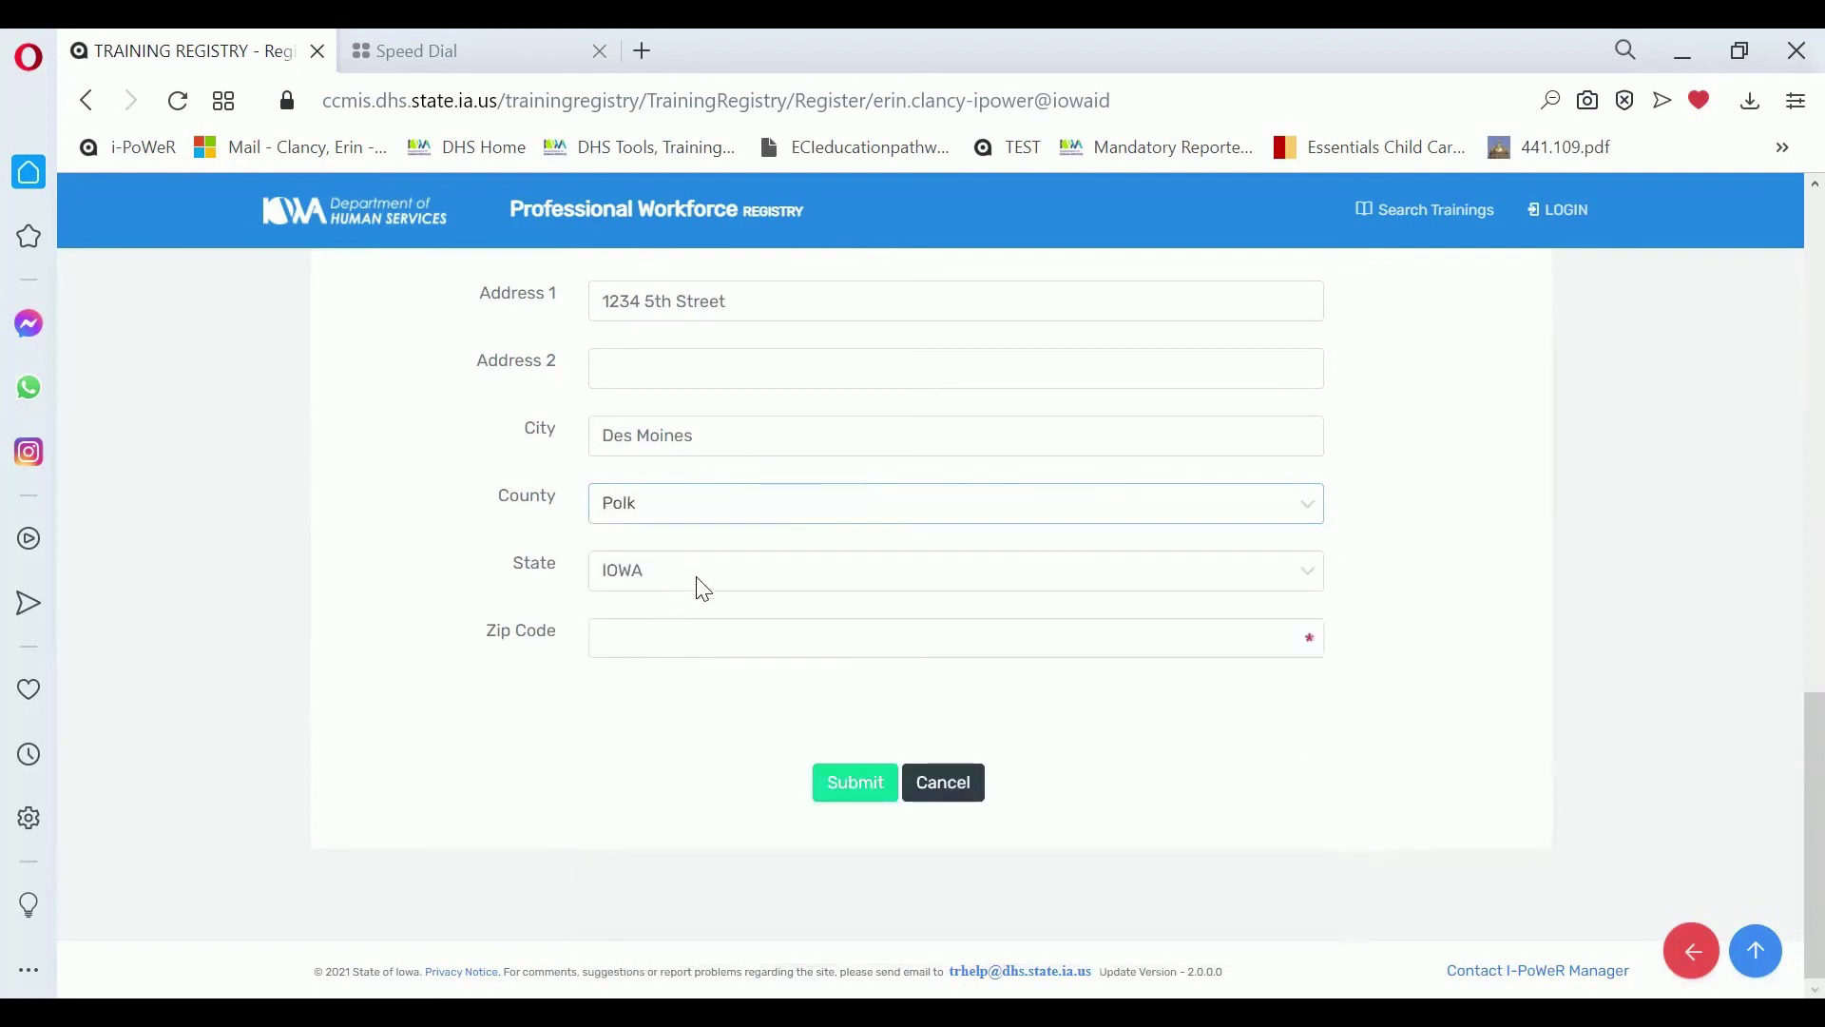
left_click(632, 649)
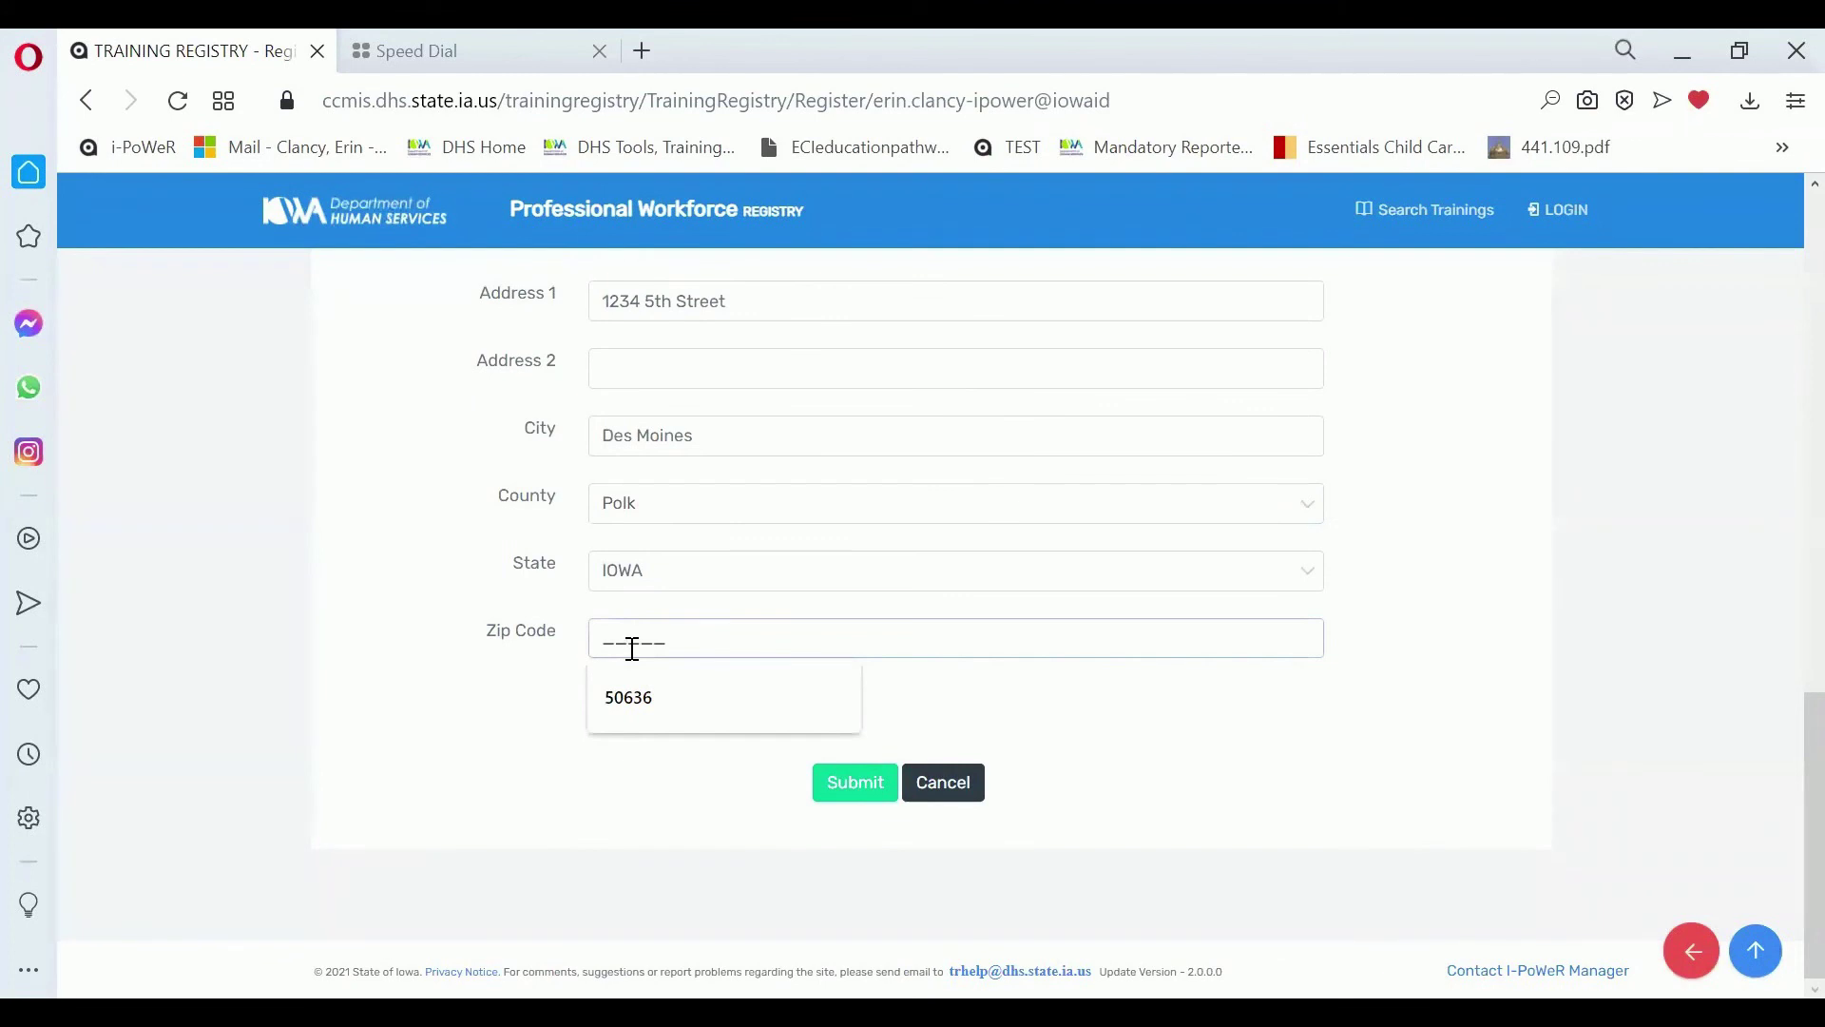
type("503")
key("Tab")
left_click(620, 646)
left_click(606, 635)
type("50310")
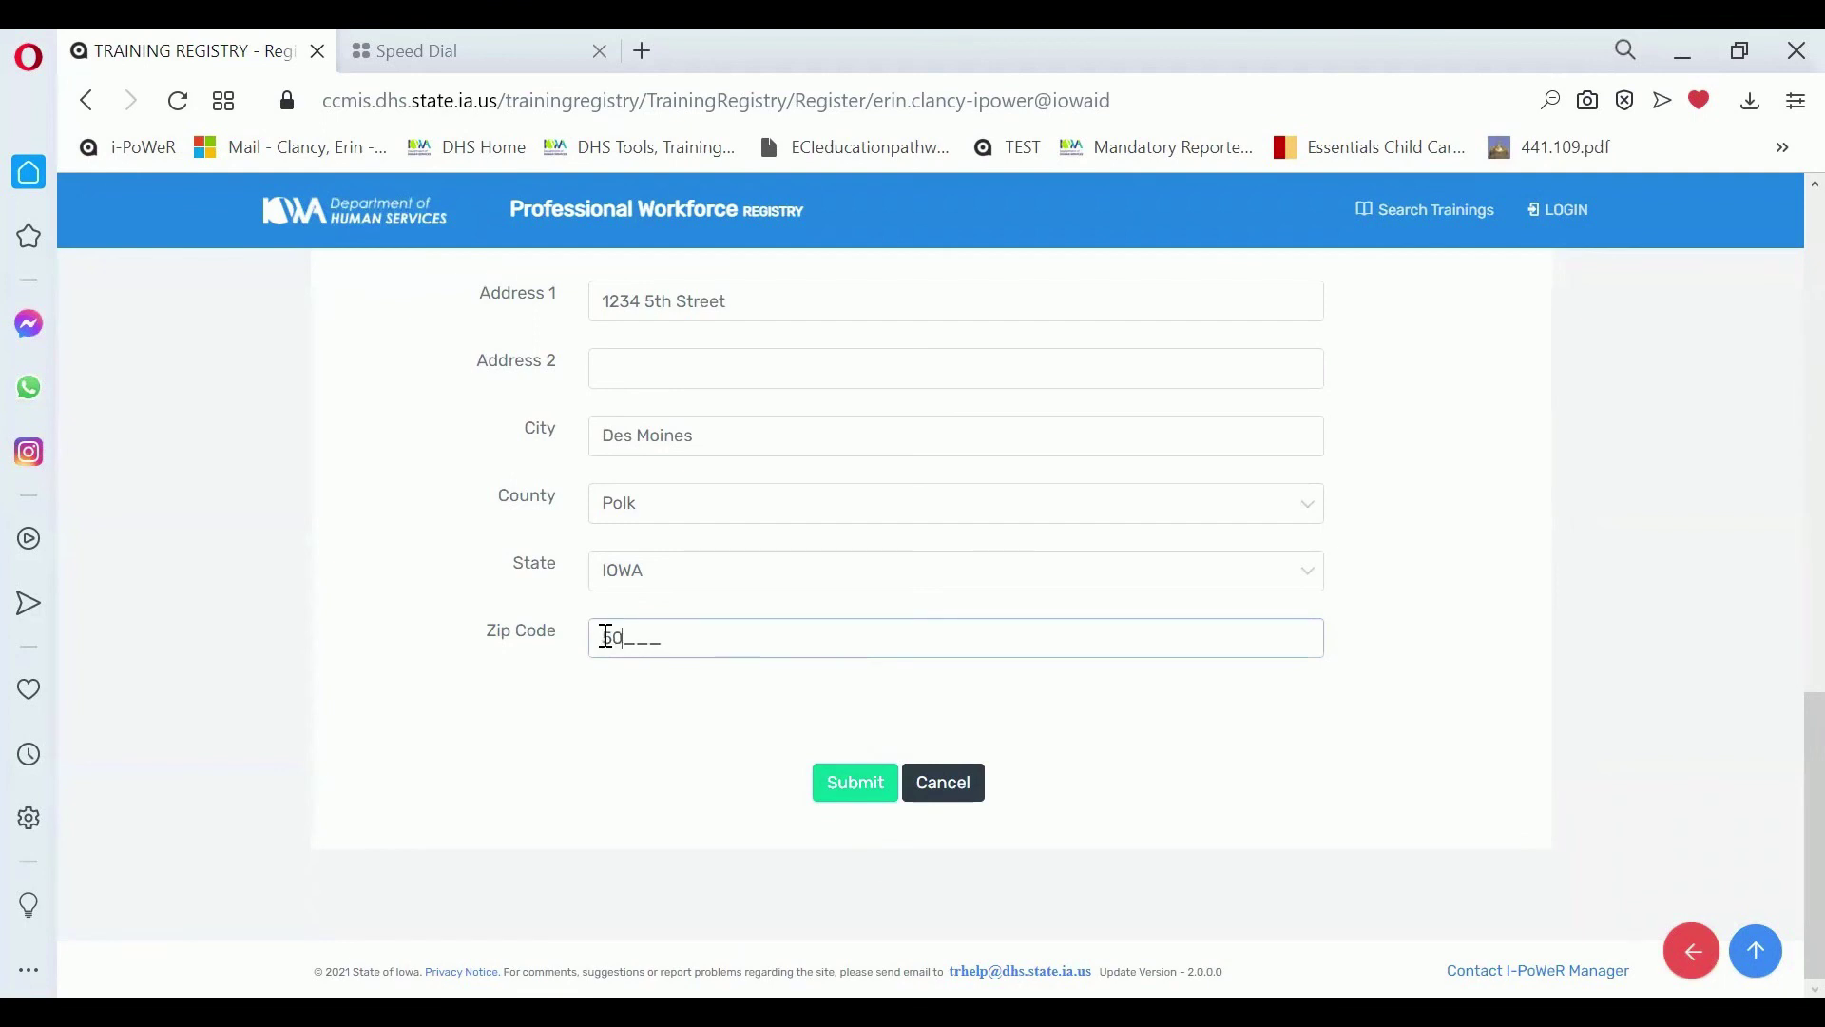
key("Tab")
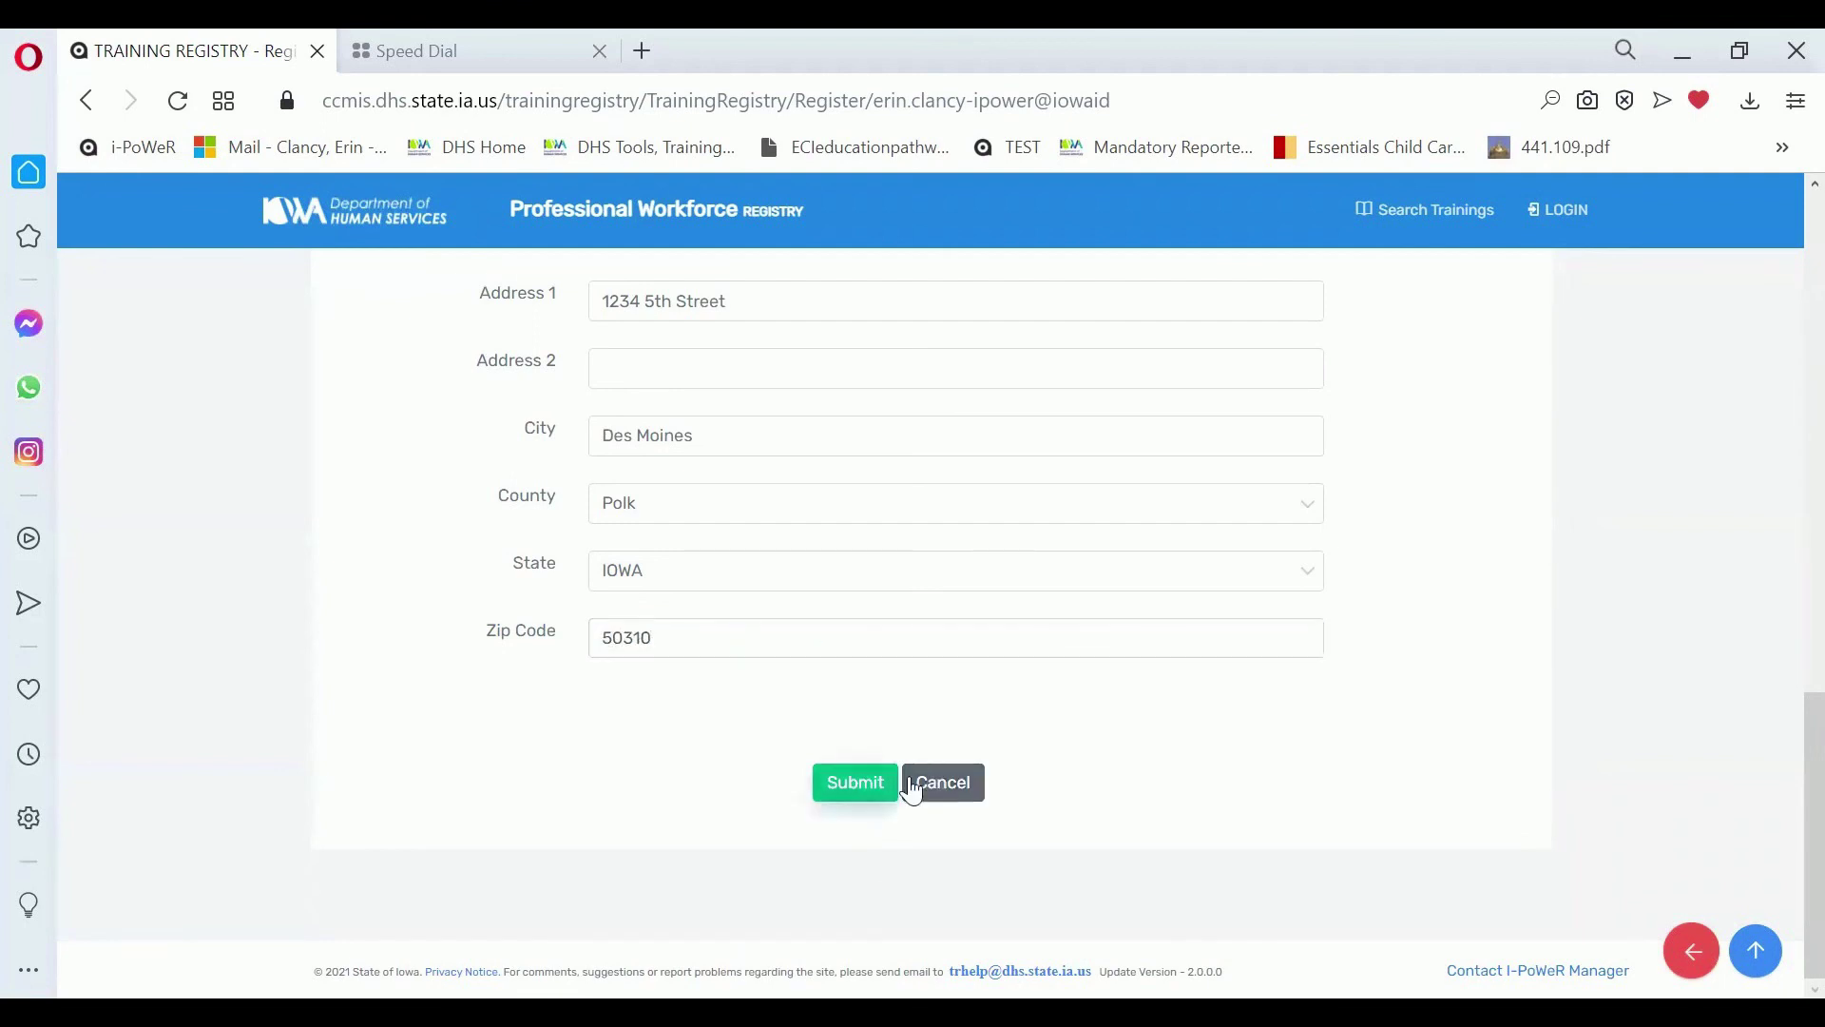
Submit the completed registry profile
left_click(858, 789)
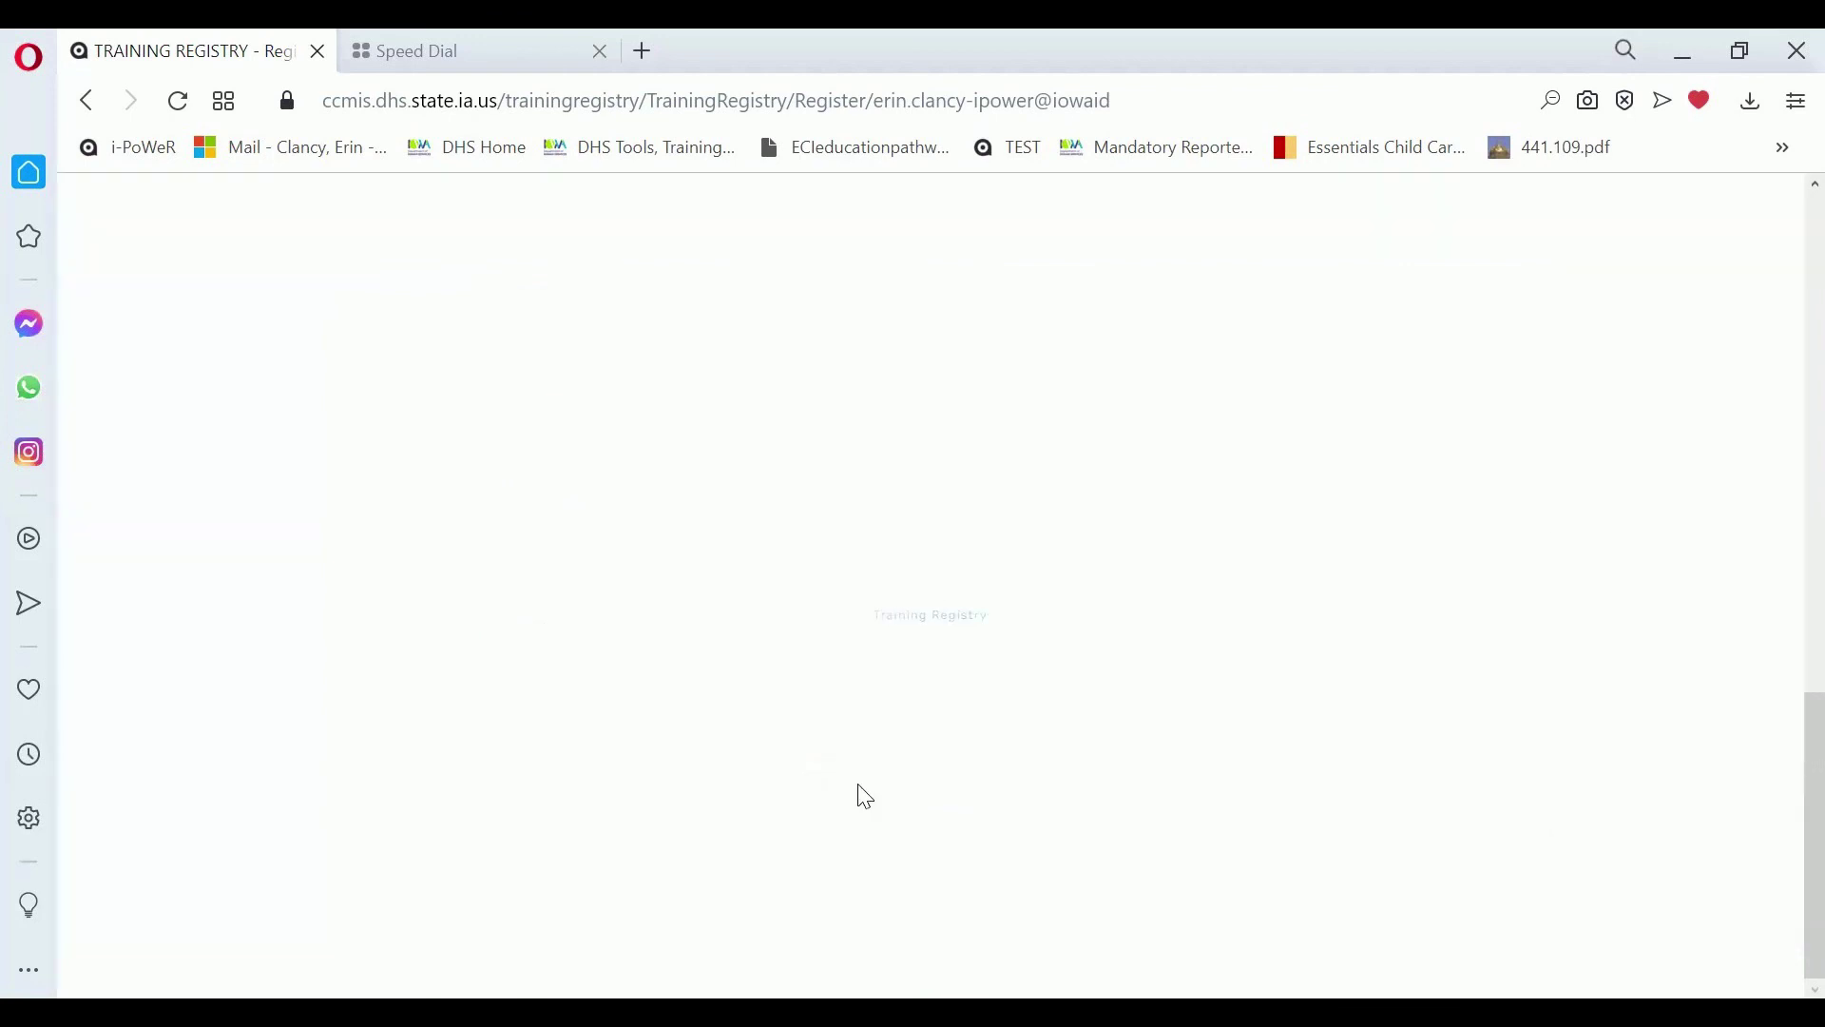